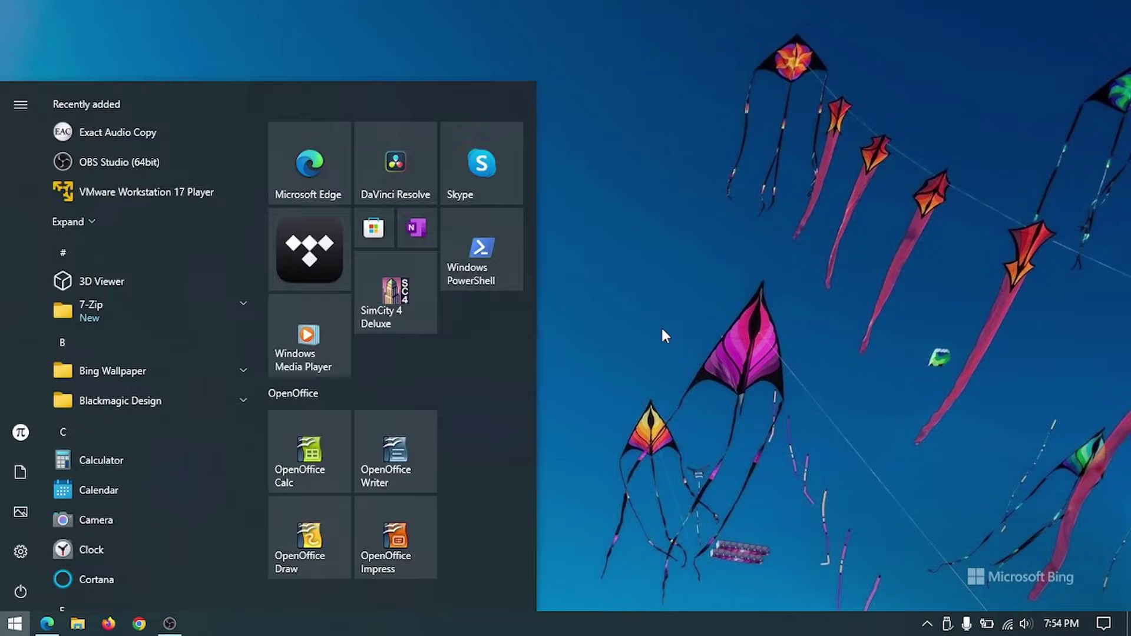
# Launch Disk Management from the 'disk' Start search and DISKMGMT.MSC, then maximize it.
pyautogui.write('disk')
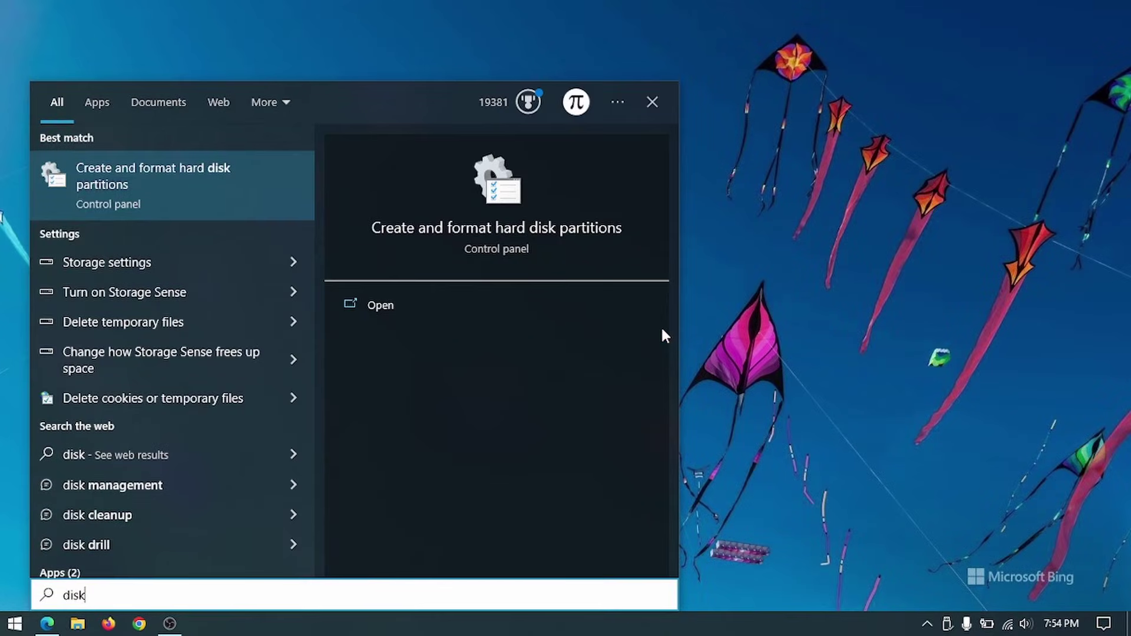
pyautogui.click(189, 206)
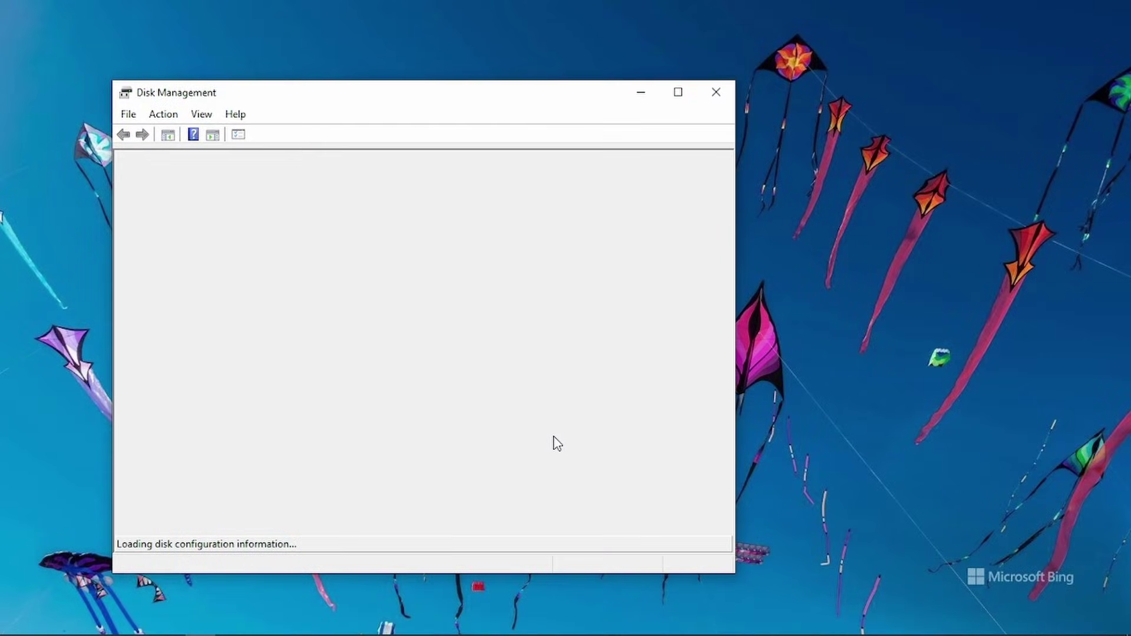
pyautogui.press('super+r')
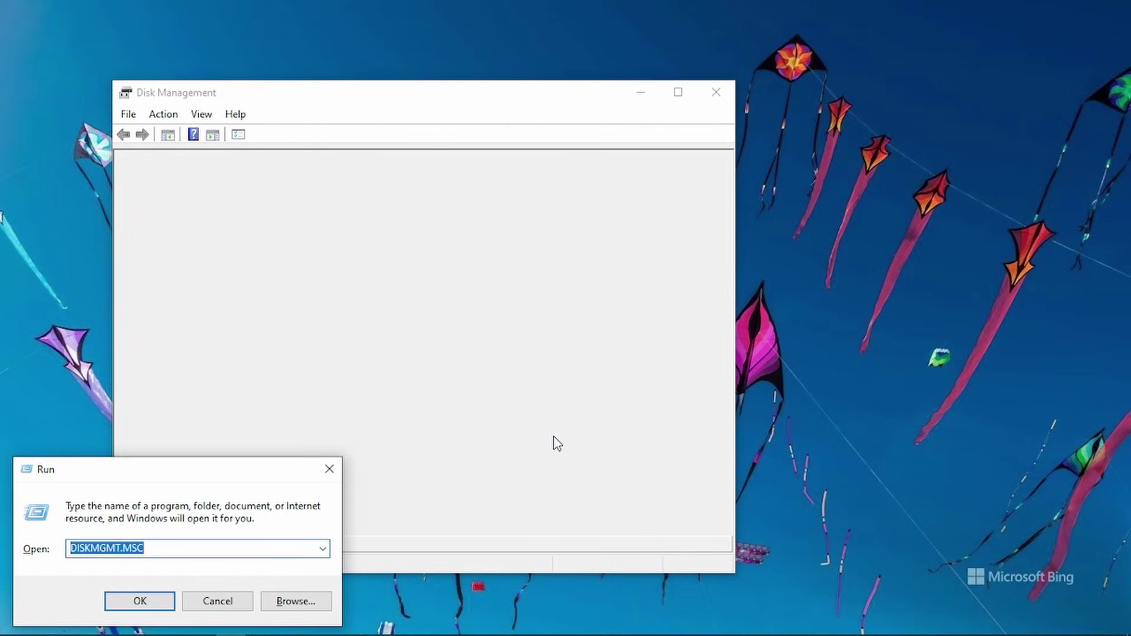
pyautogui.press('Return')
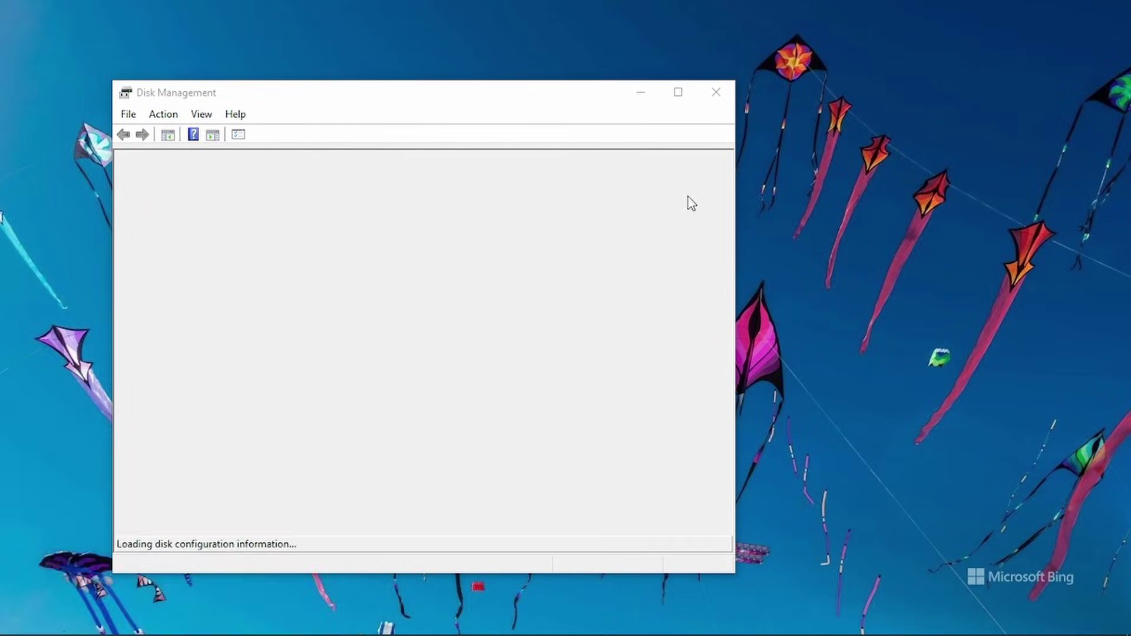
pyautogui.click(677, 92)
# Create a 68000 MB exFAT simple volume, drive E, labelled TESLADRIVE, on Disk 1.
pyautogui.rightClick(225, 413)
pyautogui.click(245, 422)
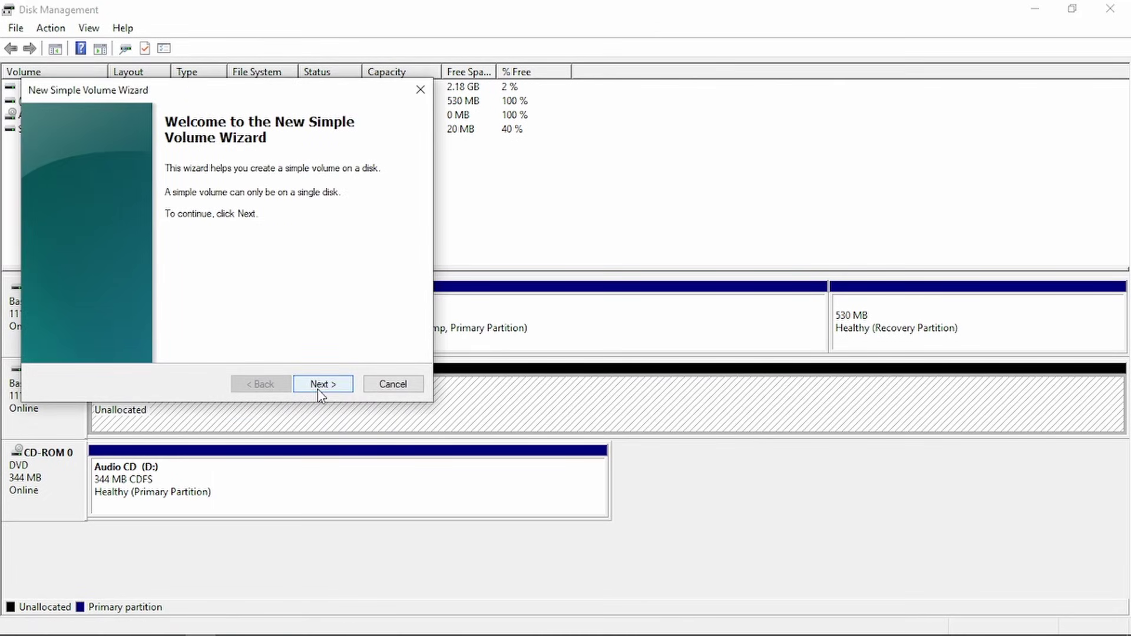
pyautogui.click(318, 389)
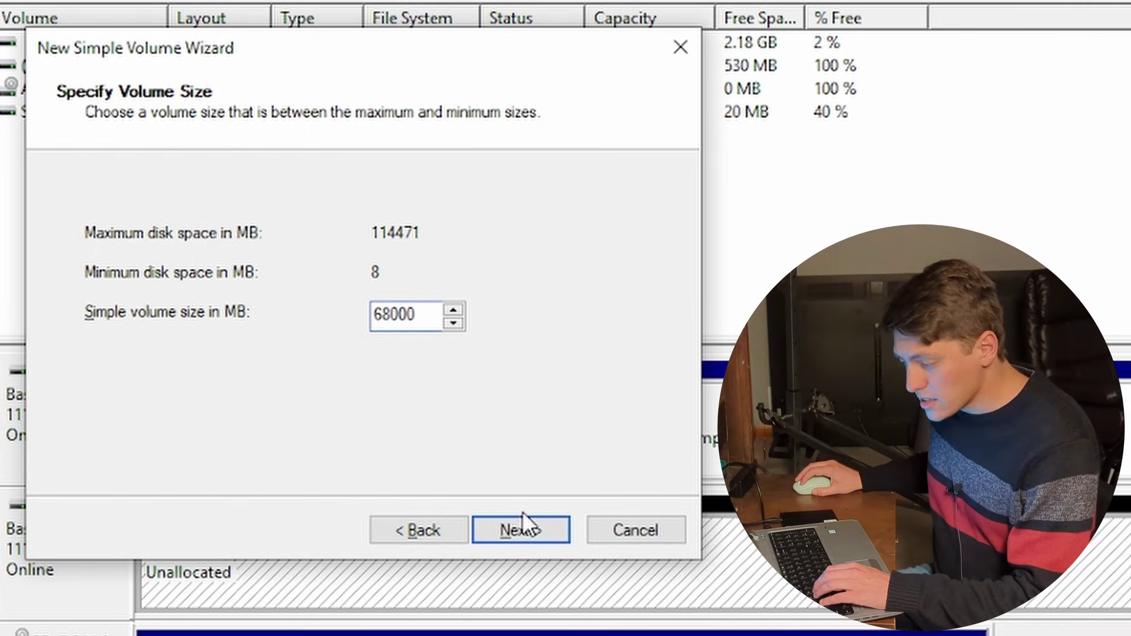
pyautogui.click(522, 529)
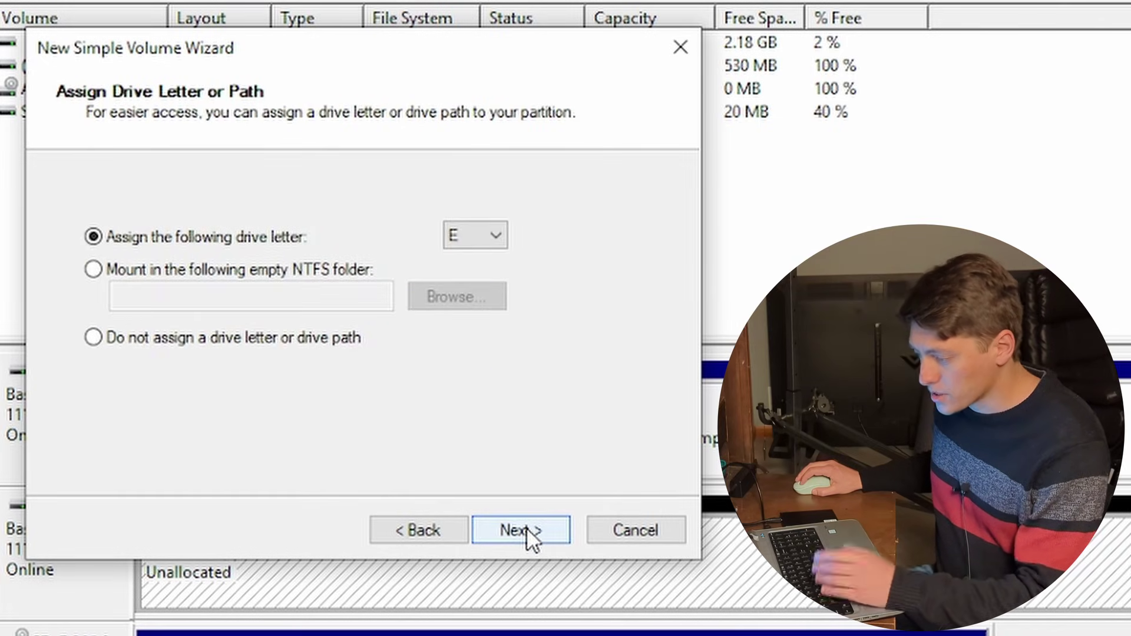
pyautogui.click(525, 528)
pyautogui.click(444, 325)
pyautogui.click(447, 298)
pyautogui.click(404, 315)
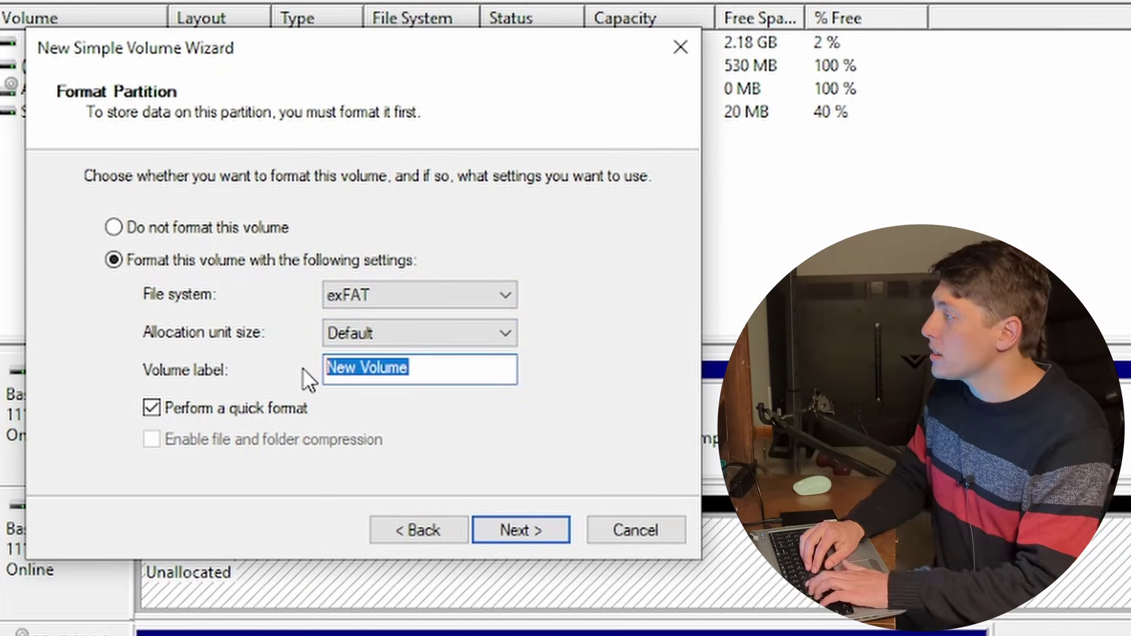
pyautogui.write('TESLADRIVE')
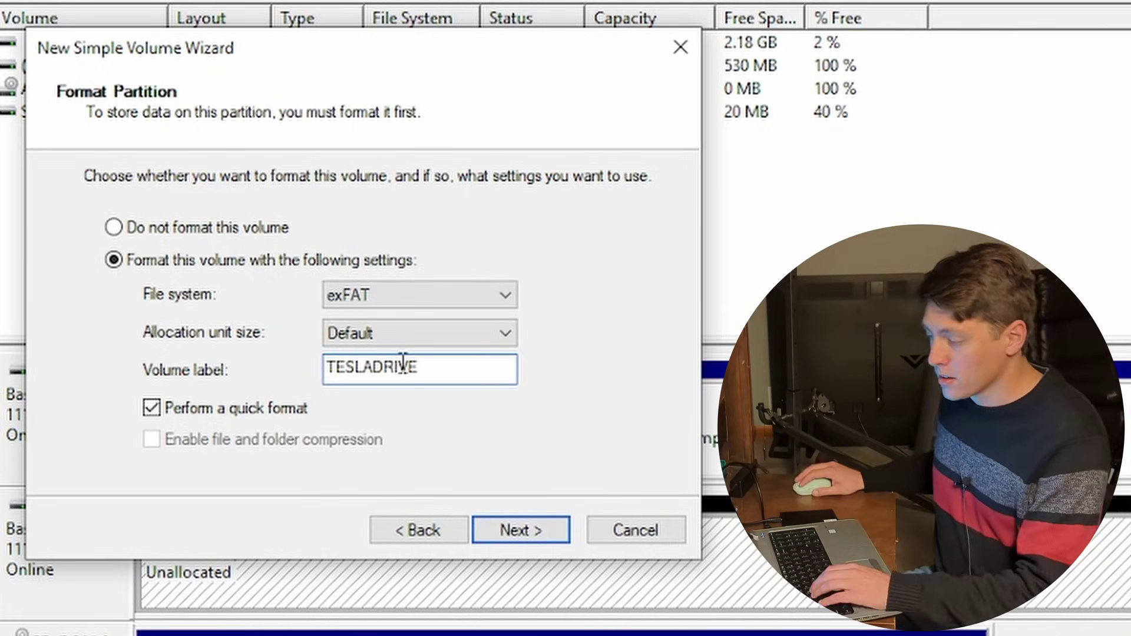
pyautogui.click(548, 530)
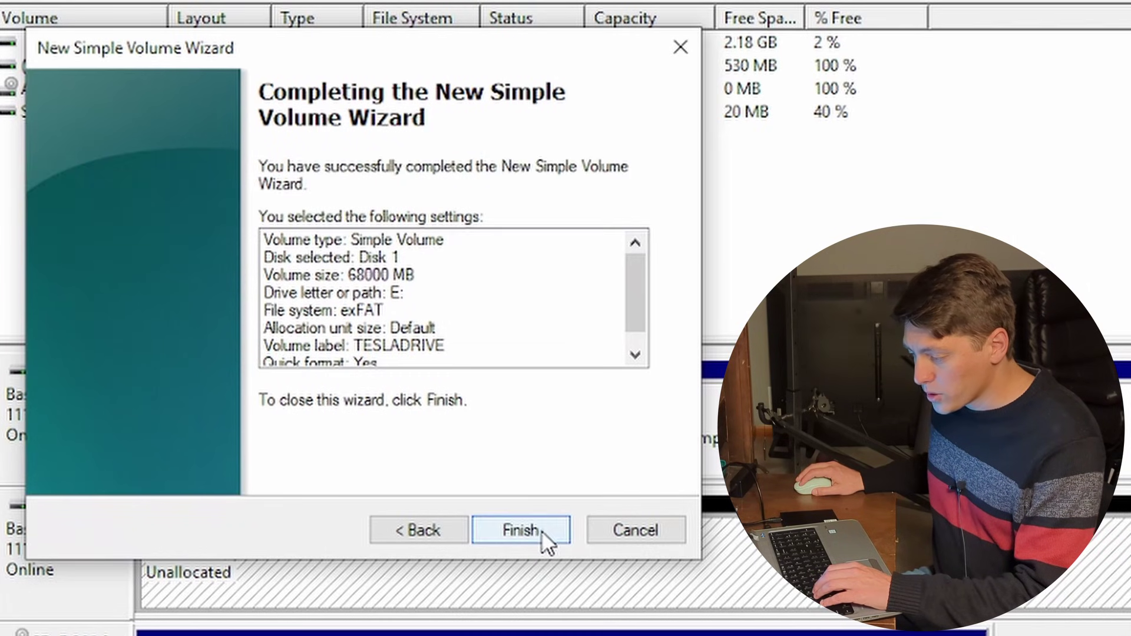
pyautogui.click(542, 530)
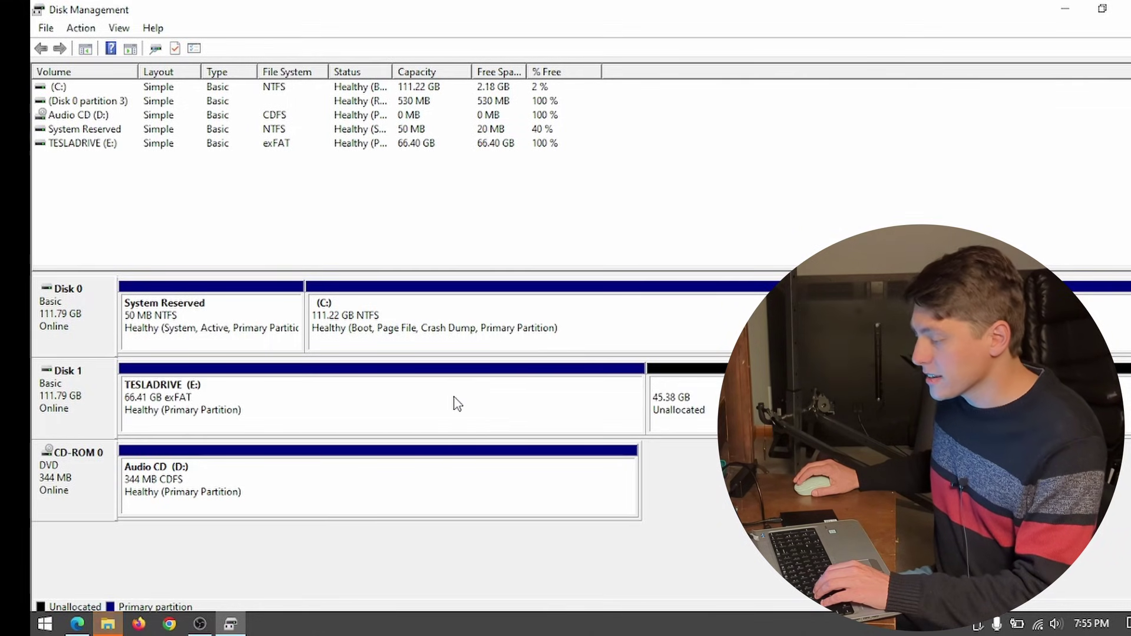
# Create a 46370 MB exFAT volume, drive F, labelled TeslaMedia, from the remaining unallocated space.
pyautogui.rightClick(695, 404)
pyautogui.click(752, 407)
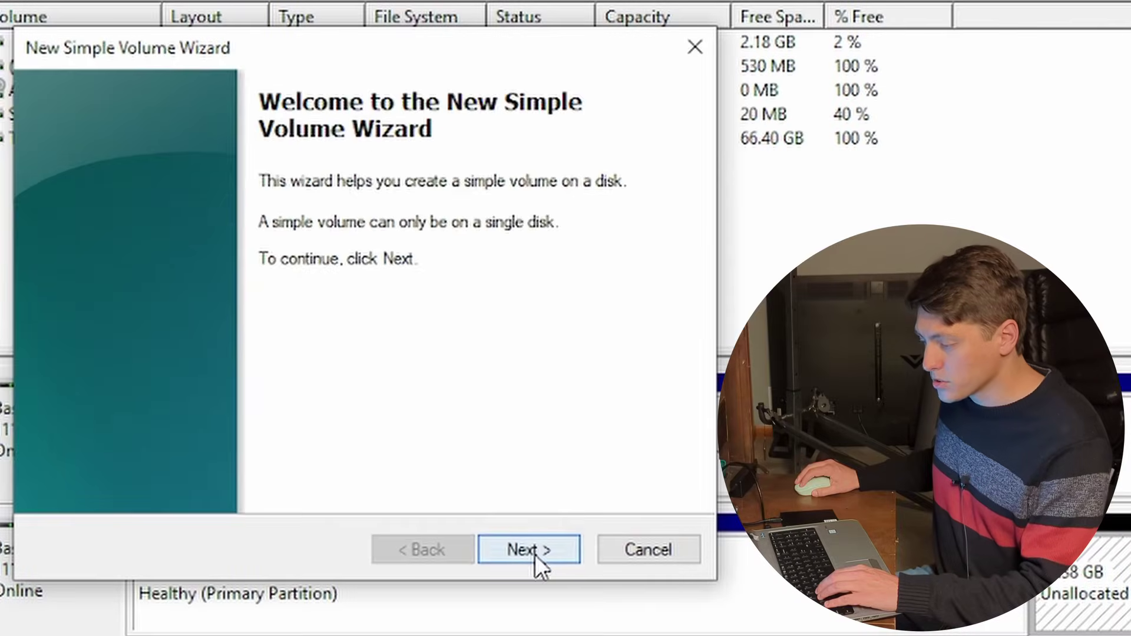
pyautogui.click(328, 438)
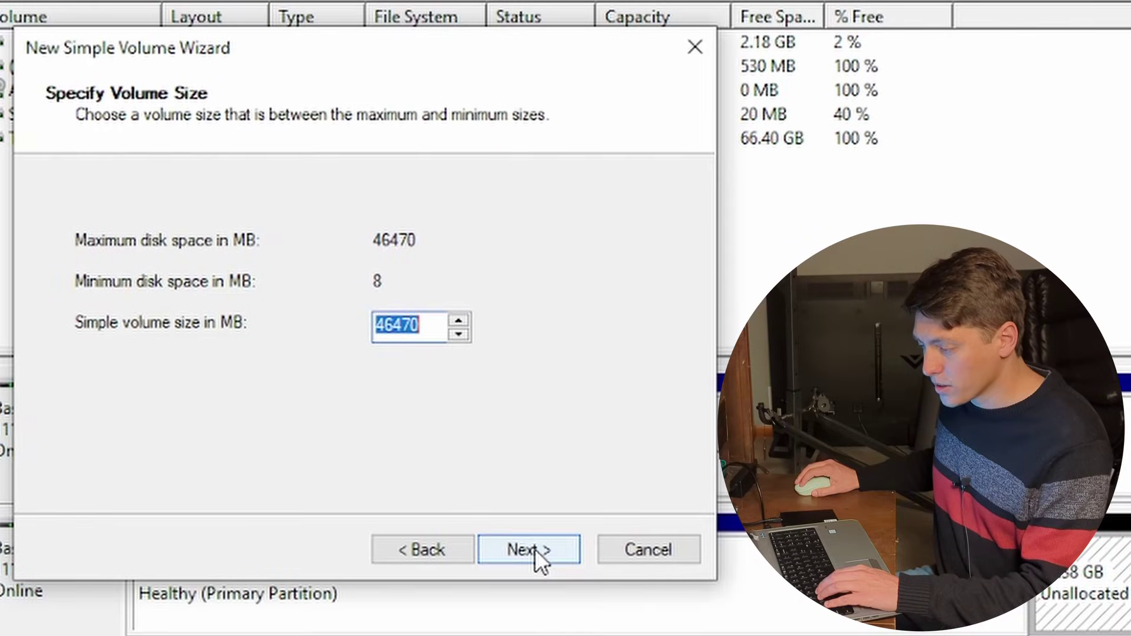
pyautogui.click(405, 333)
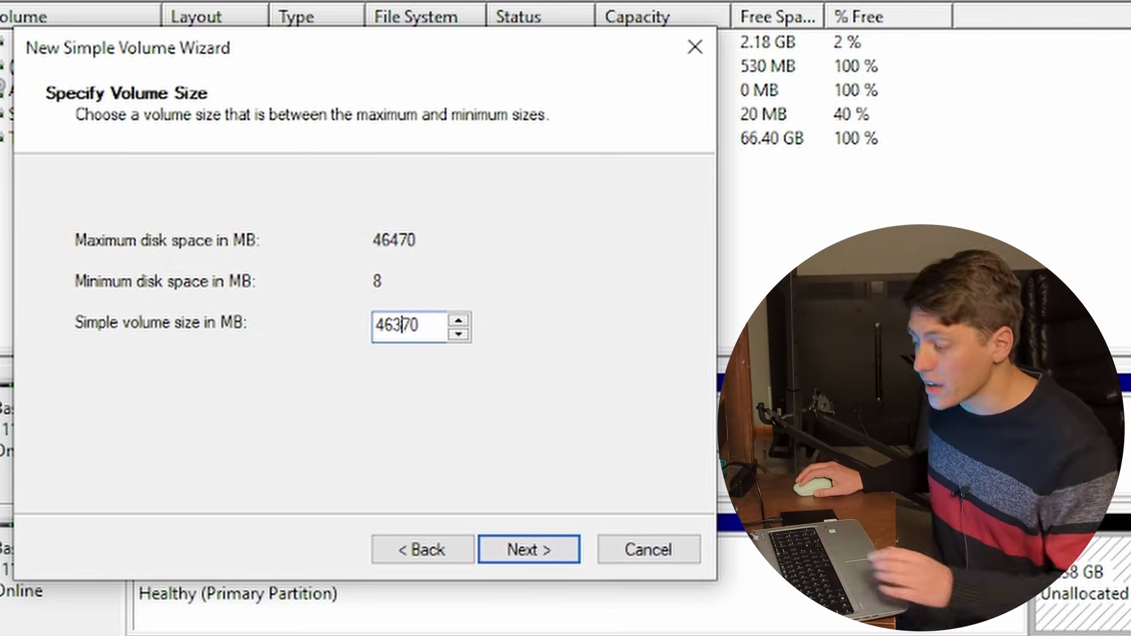
pyautogui.click(546, 550)
pyautogui.click(546, 550)
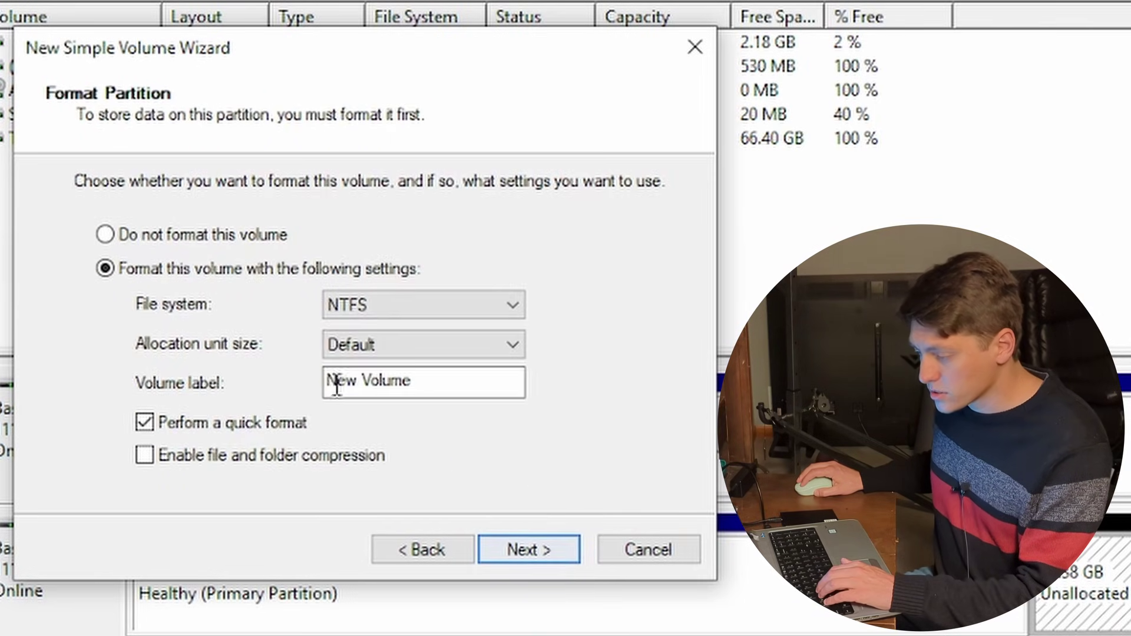
pyautogui.click(374, 306)
pyautogui.click(373, 327)
pyautogui.moveTo(415, 380); pyautogui.dragTo(340, 380)
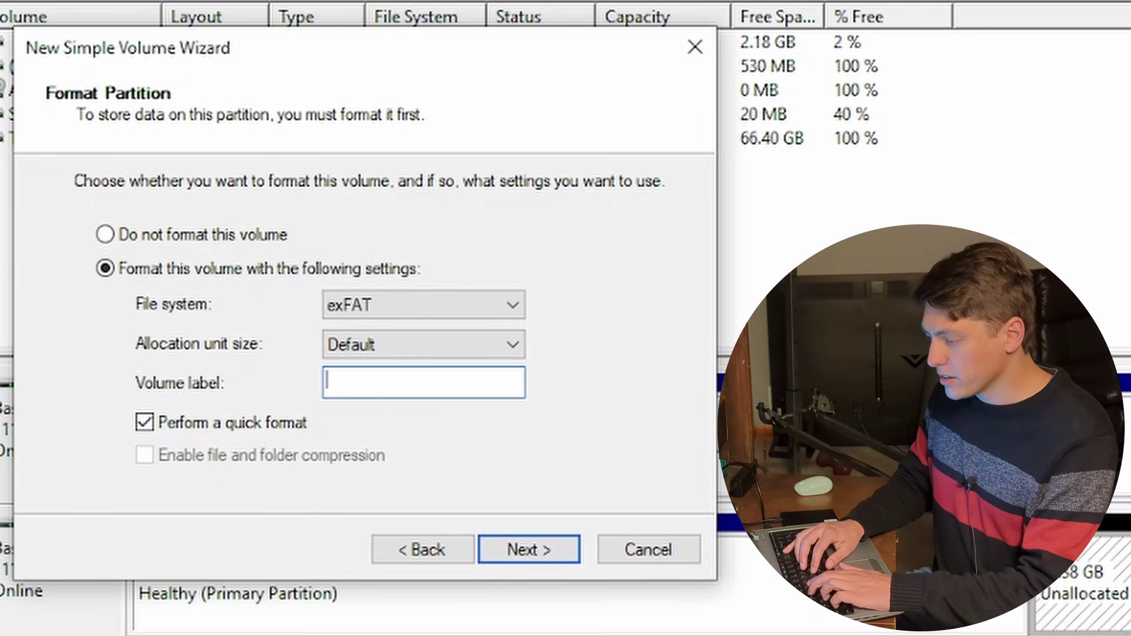
pyautogui.write('TeslaMe')
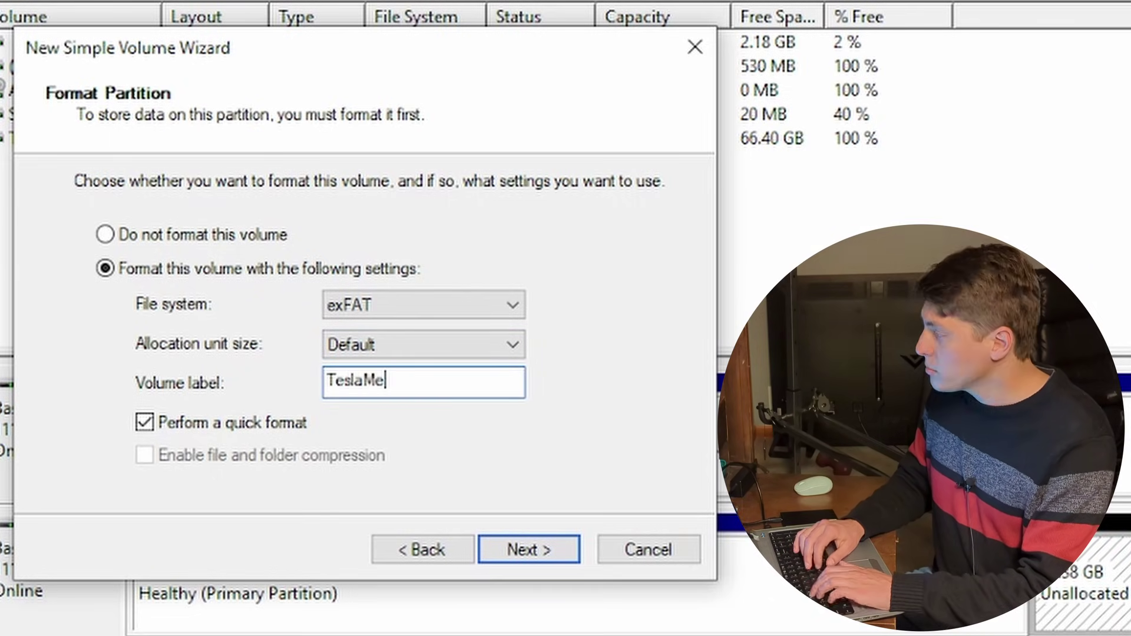
pyautogui.write('dia')
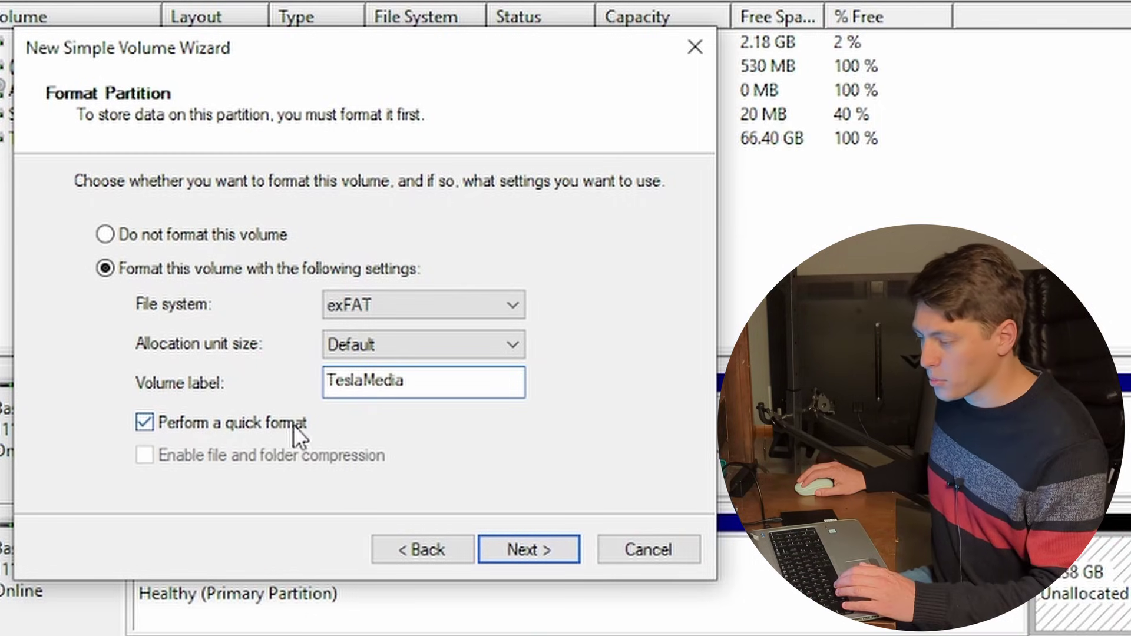
pyautogui.click(560, 552)
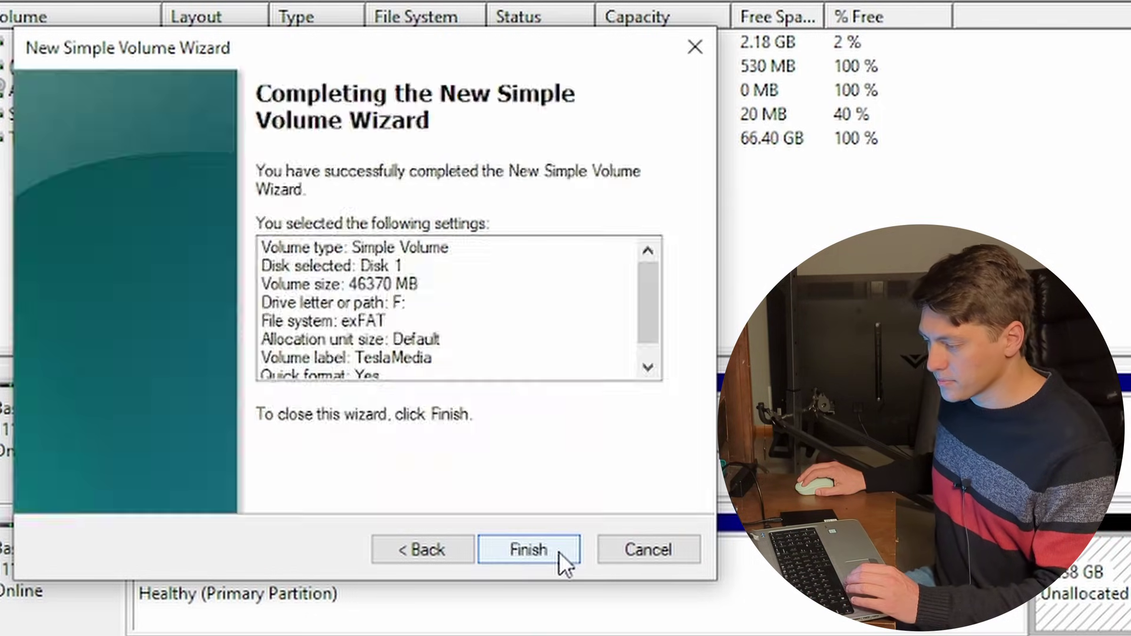
pyautogui.click(560, 553)
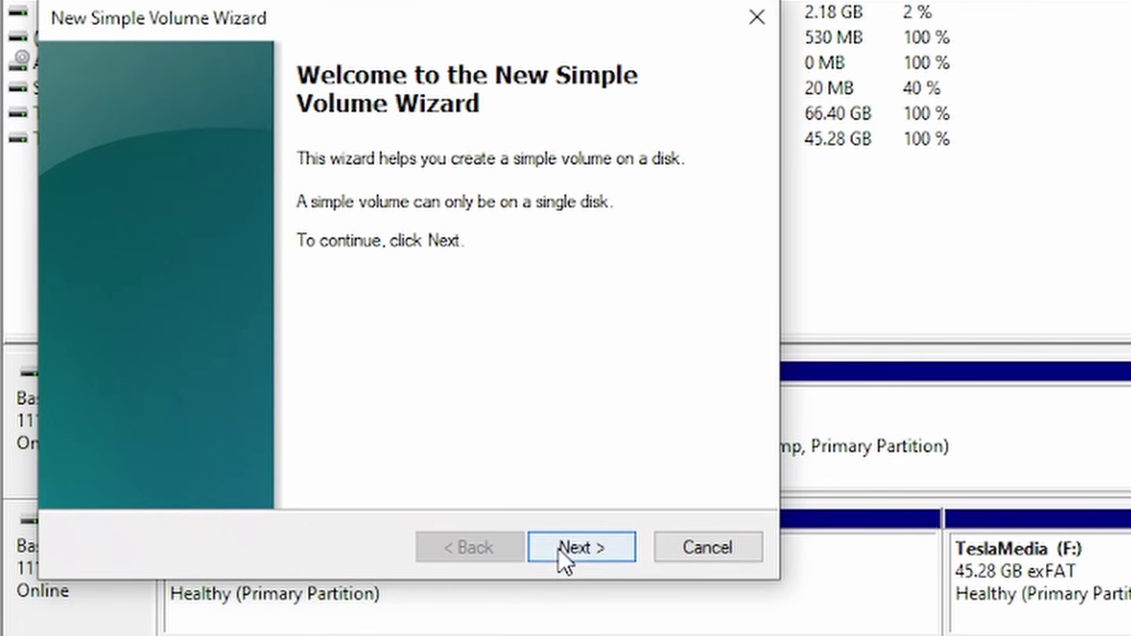
# Complete the wizard for a 100 MB FAT32 volume, drive G, labelled LightShow.
pyautogui.click(323, 384)
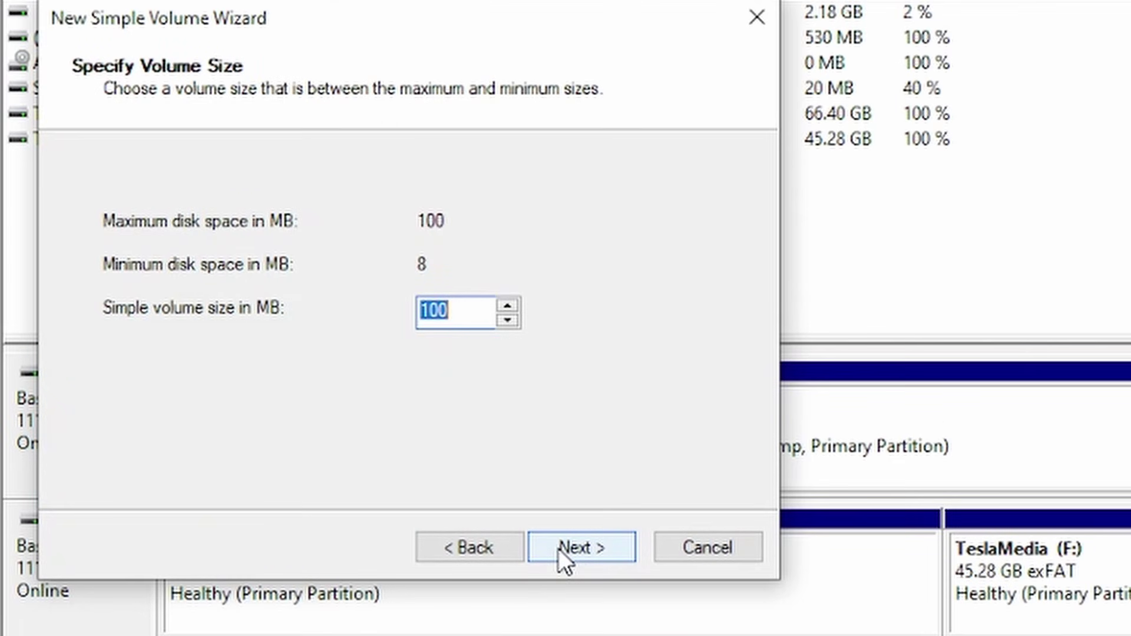
pyautogui.click(559, 549)
pyautogui.click(610, 540)
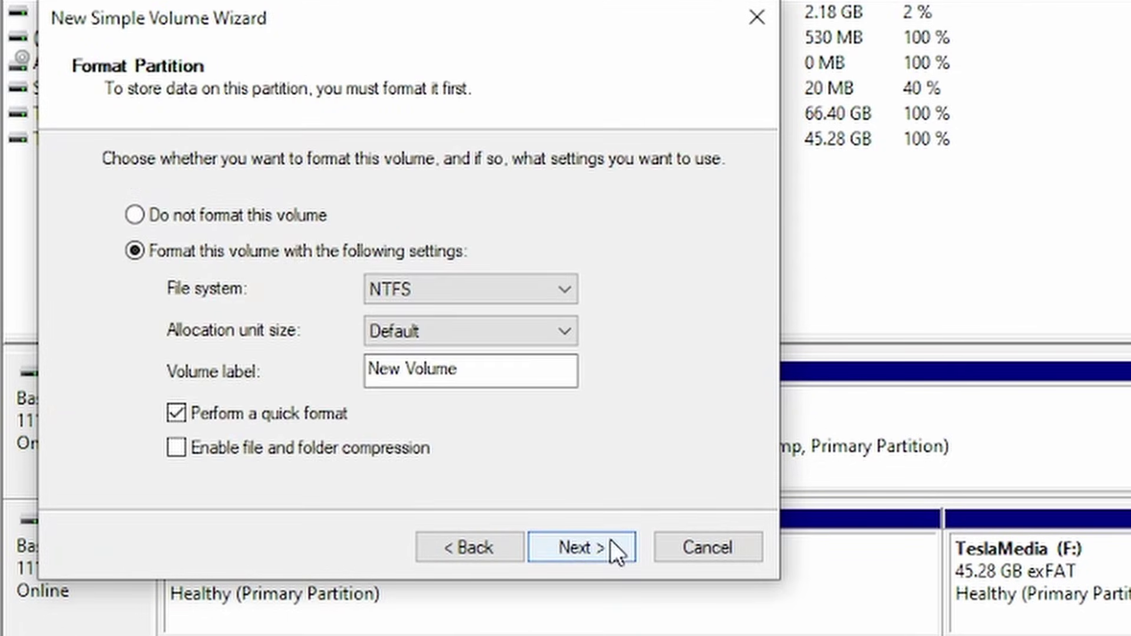
pyautogui.click(451, 293)
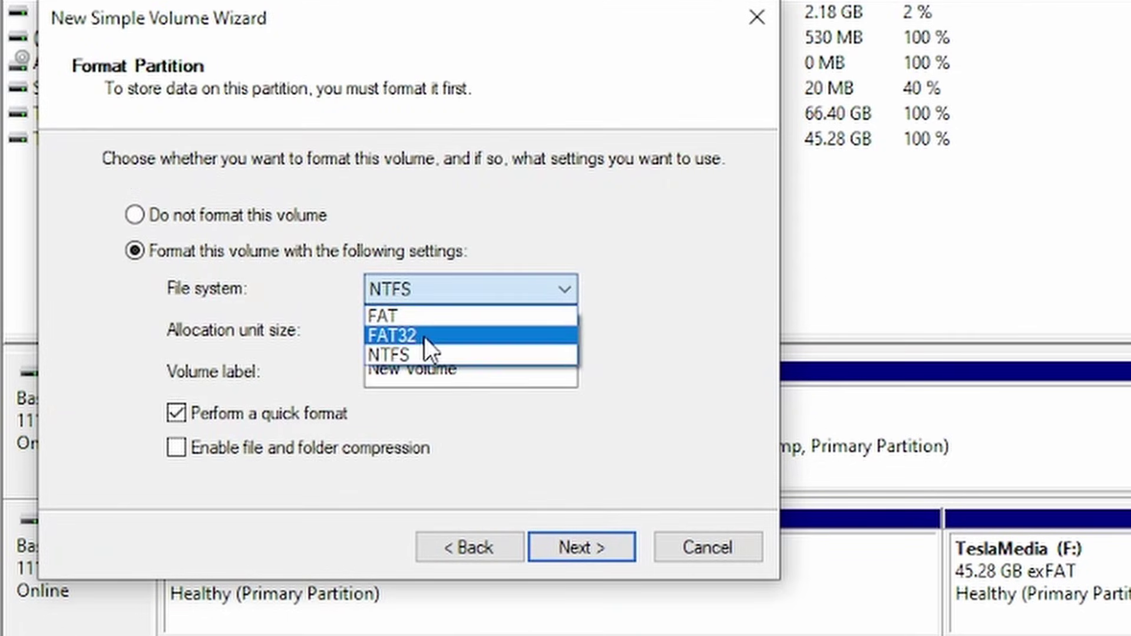
pyautogui.click(424, 337)
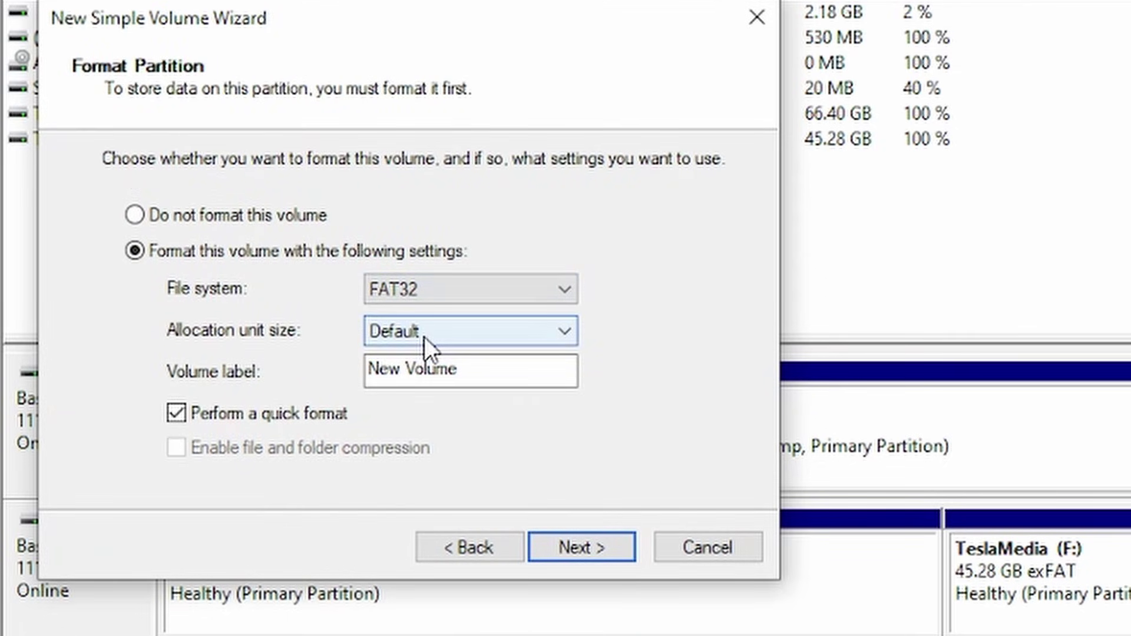
pyautogui.moveTo(507, 373); pyautogui.dragTo(218, 358)
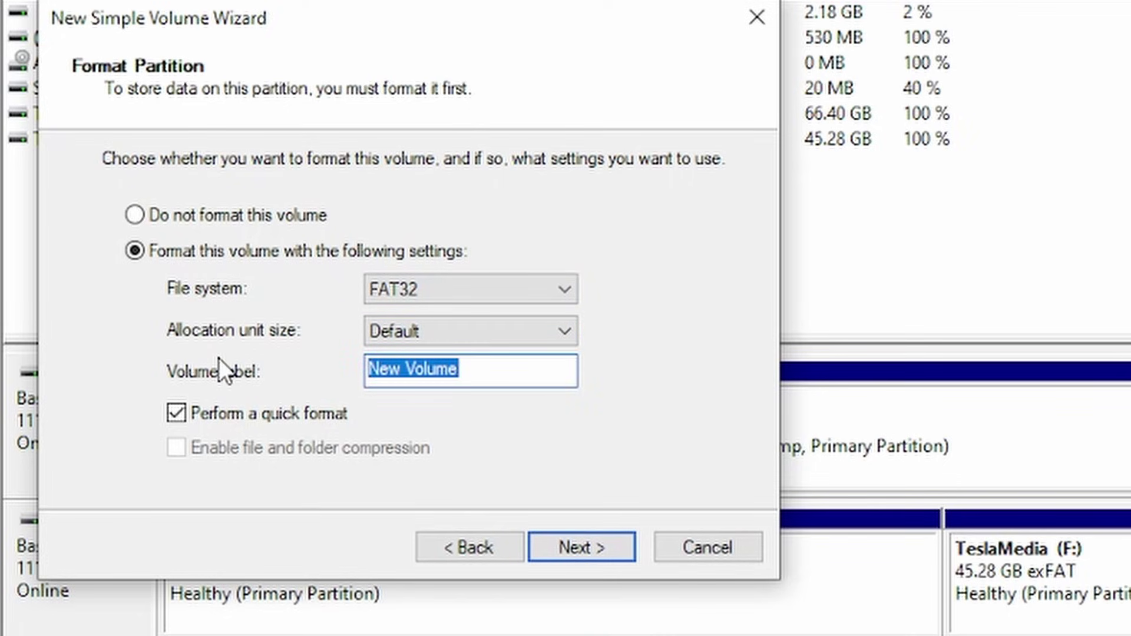
pyautogui.write('LightShow')
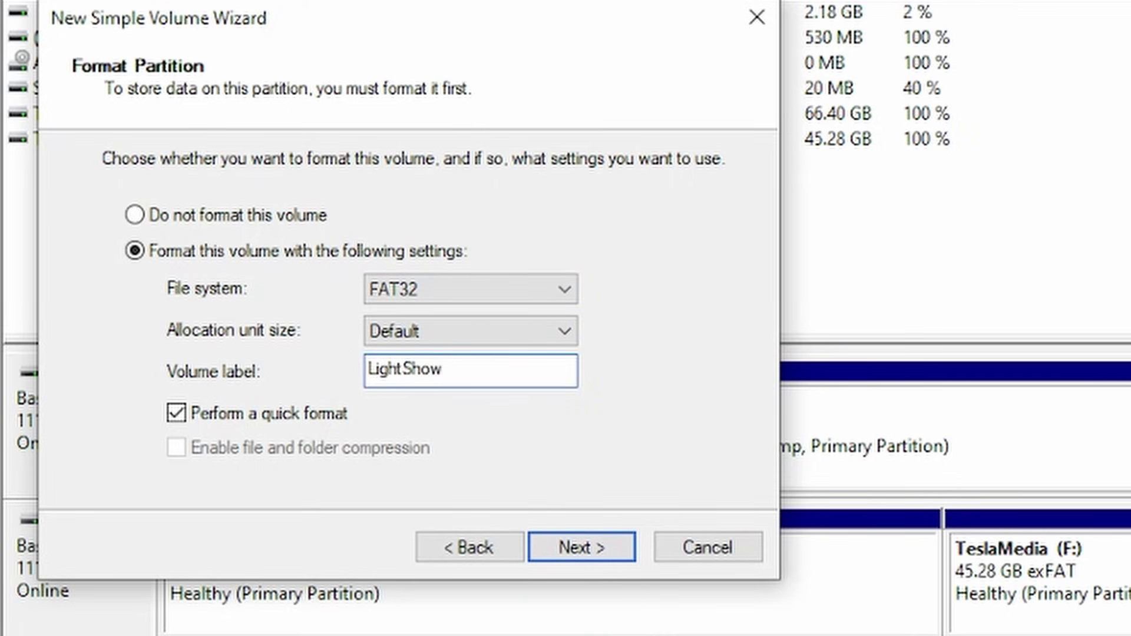
pyautogui.click(587, 543)
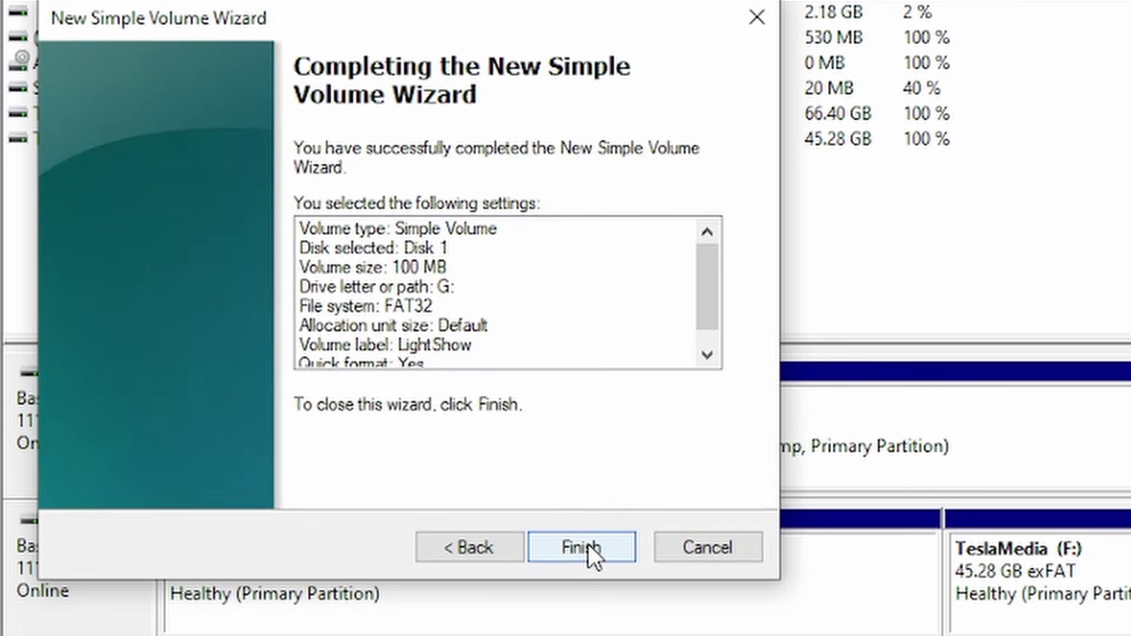
pyautogui.click(588, 545)
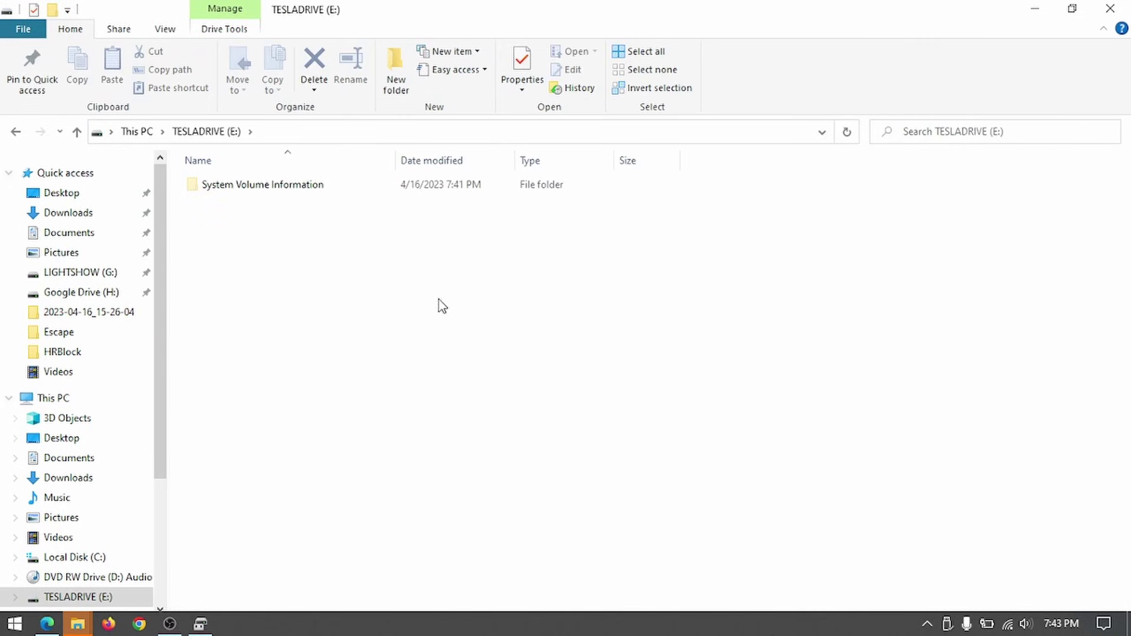
# Create the TeslaCam and TeslaTrackMode folders on TESLADRIVE (E:).
pyautogui.rightClick(346, 284)
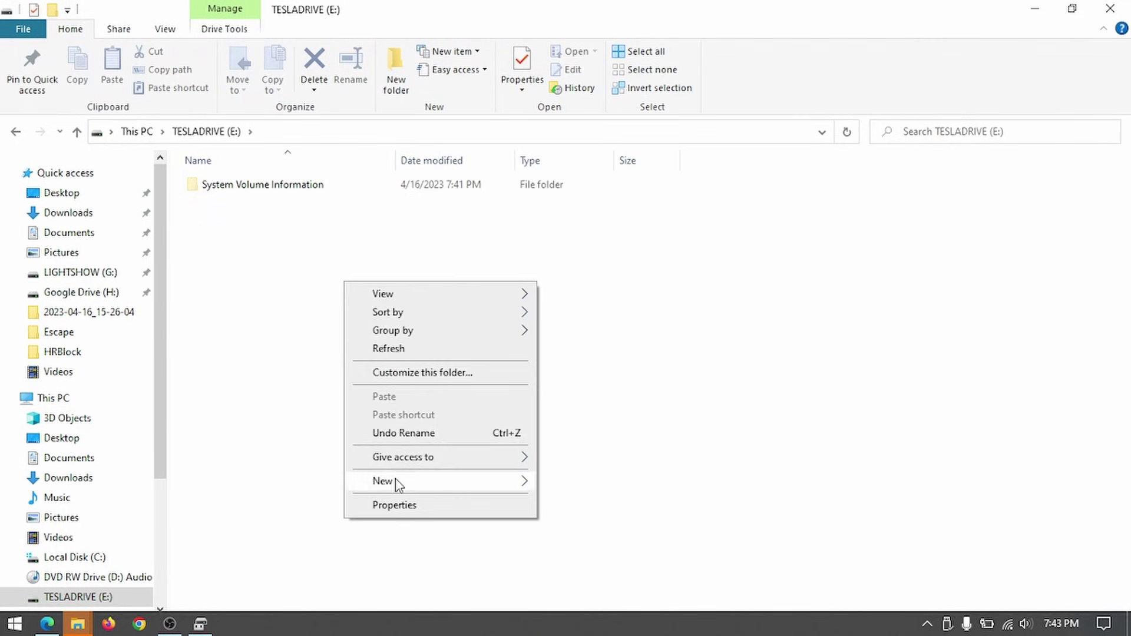
pyautogui.moveTo(398, 482)
pyautogui.click(624, 254)
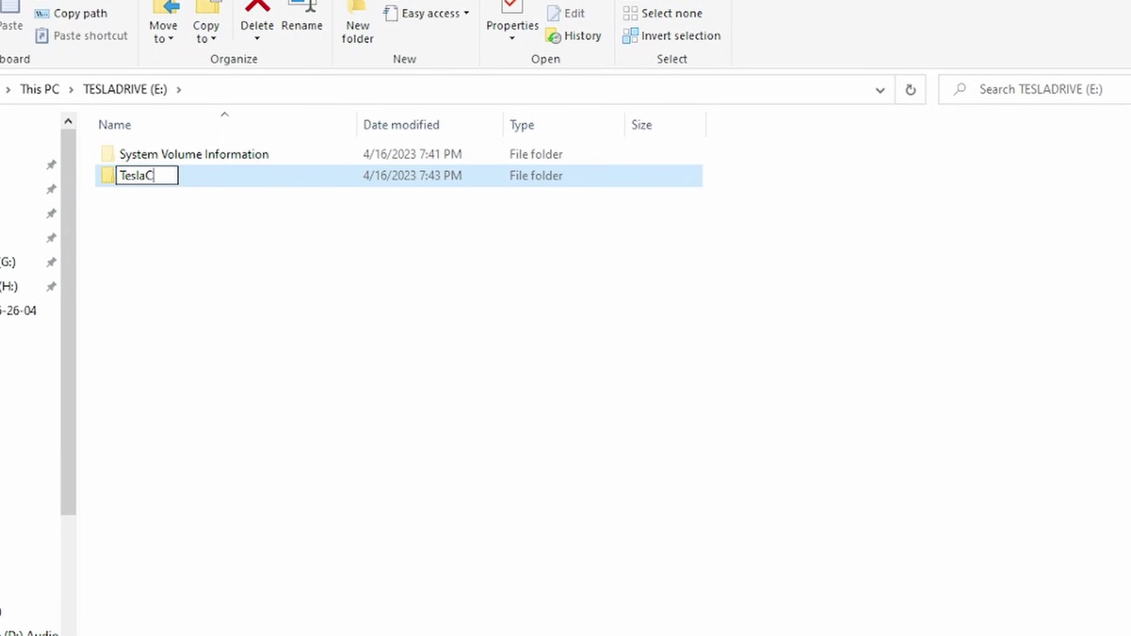
pyautogui.write('TeslaCam')
pyautogui.press('Return')
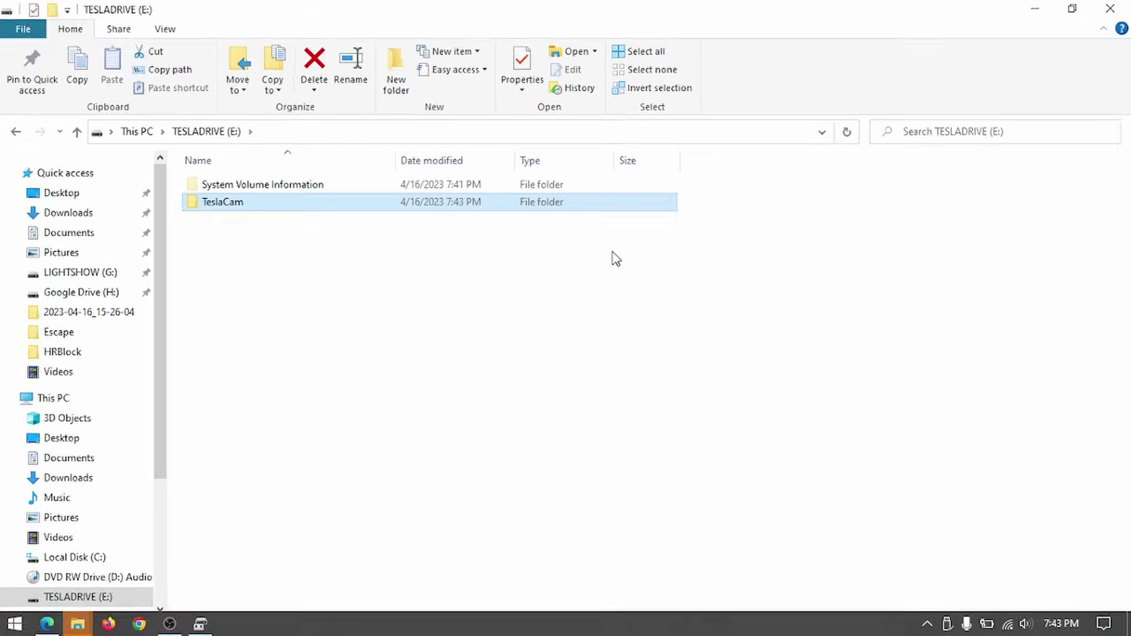
pyautogui.rightClick(311, 269)
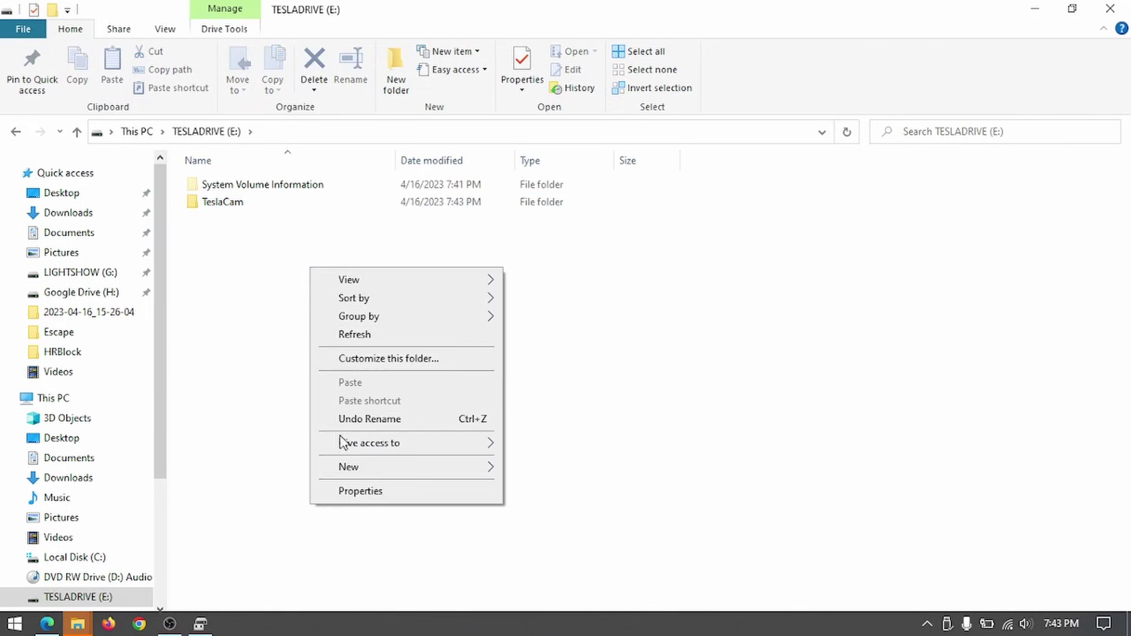
pyautogui.moveTo(351, 467)
pyautogui.click(541, 241)
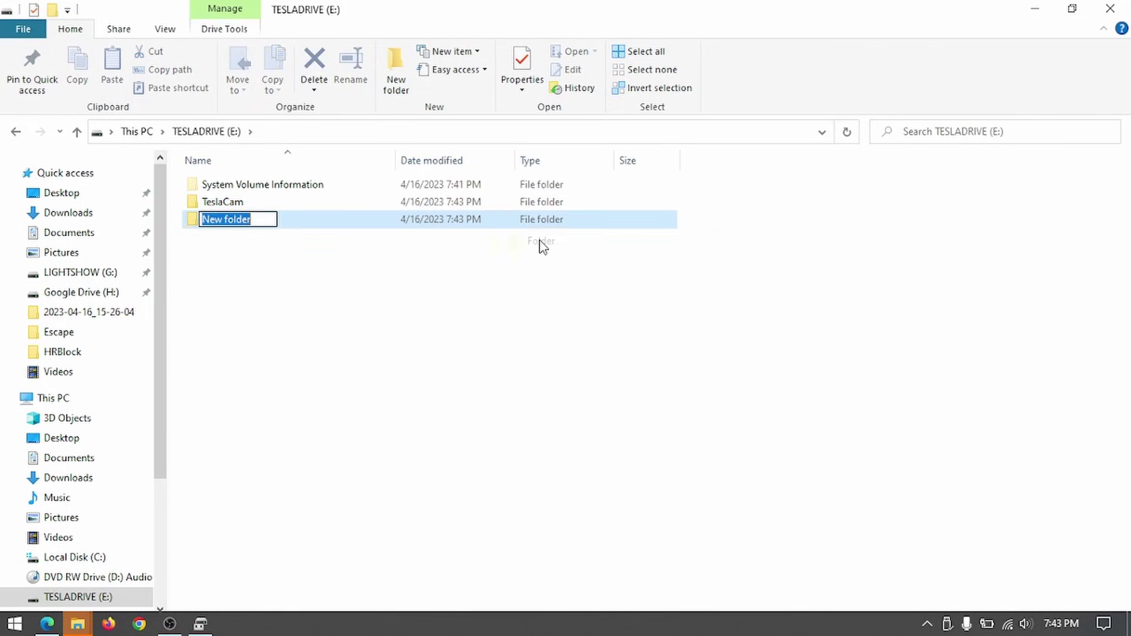
pyautogui.write('T')
pyautogui.write('eslaTrackMode')
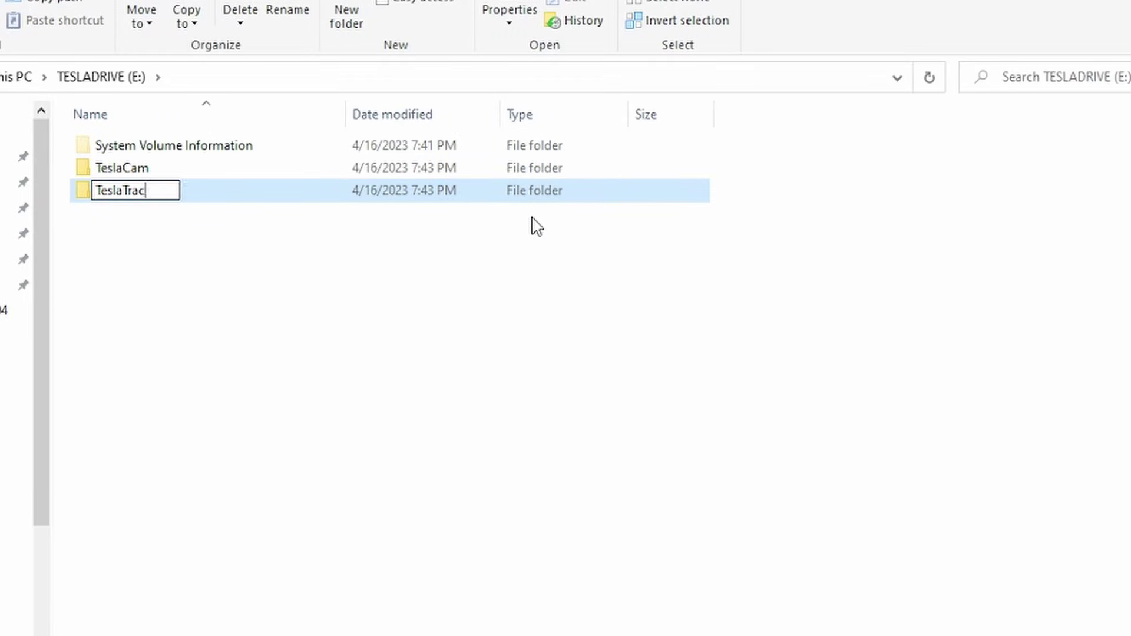
pyautogui.press('Return')
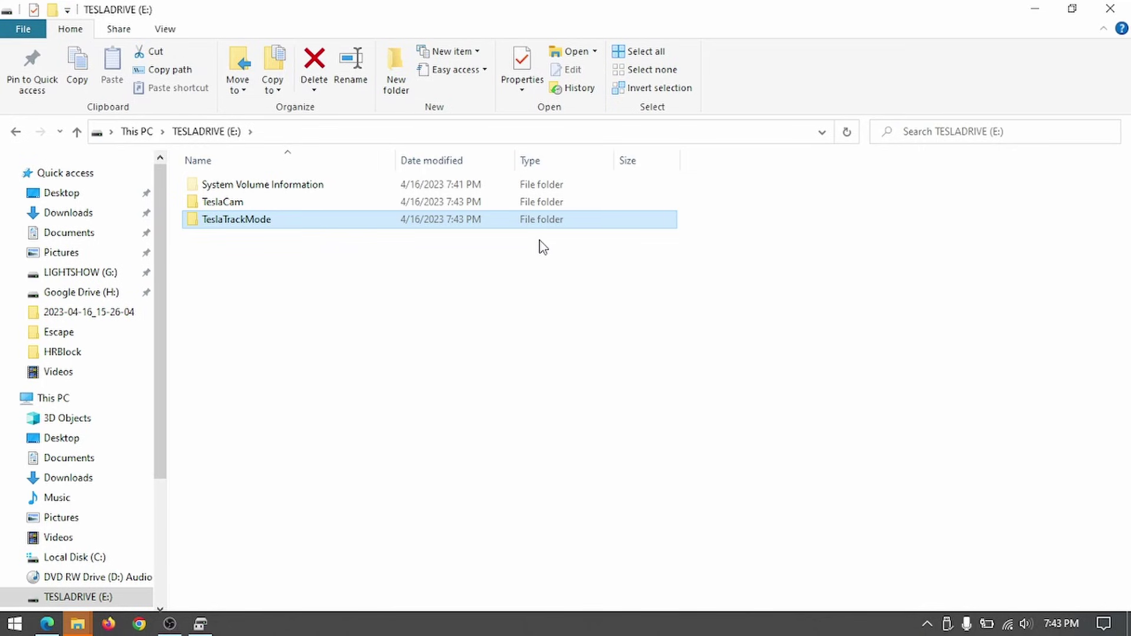
pyautogui.click(137, 132)
# Create Boombox and Music folders on the TeslaMedia (F:) drive.
pyautogui.doubleClick(885, 320)
pyautogui.rightClick(240, 282)
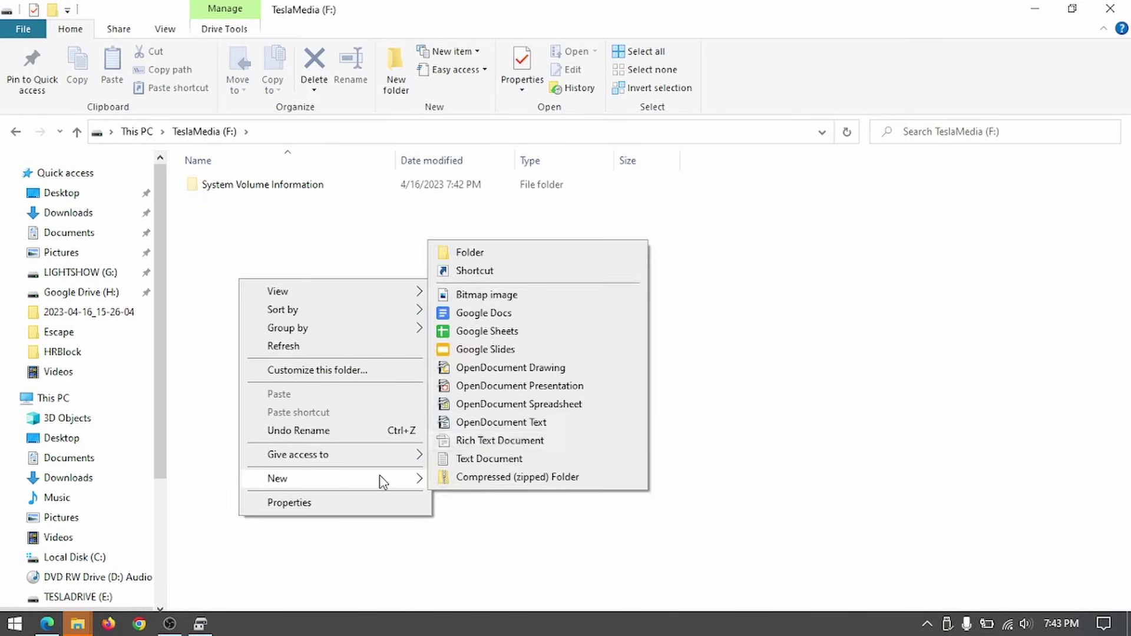
pyautogui.click(486, 257)
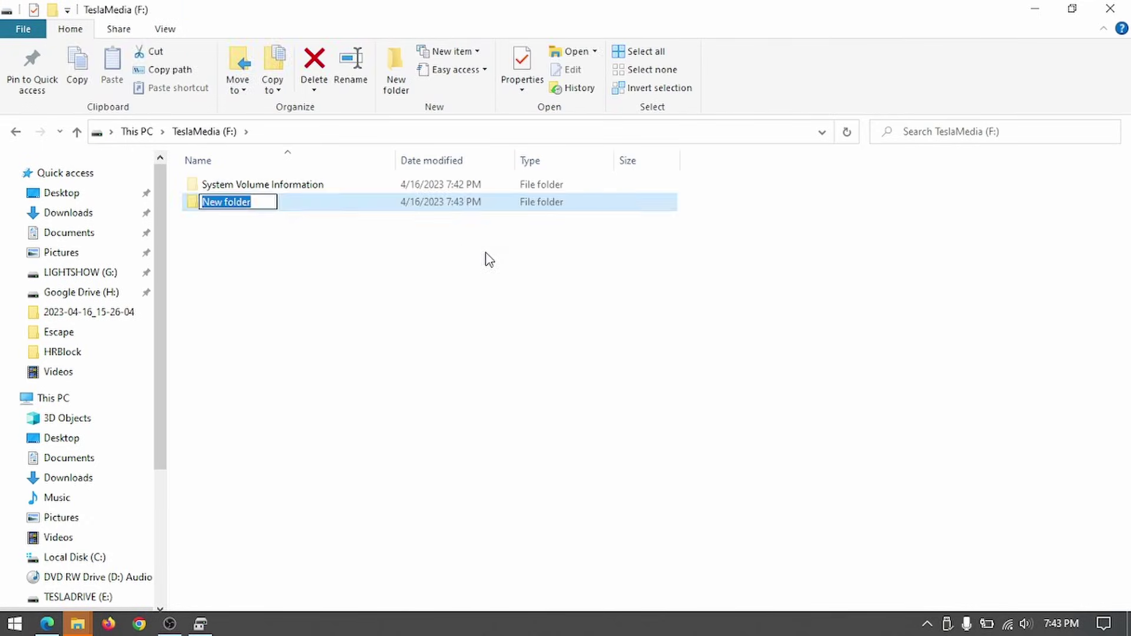
pyautogui.write('Boombox')
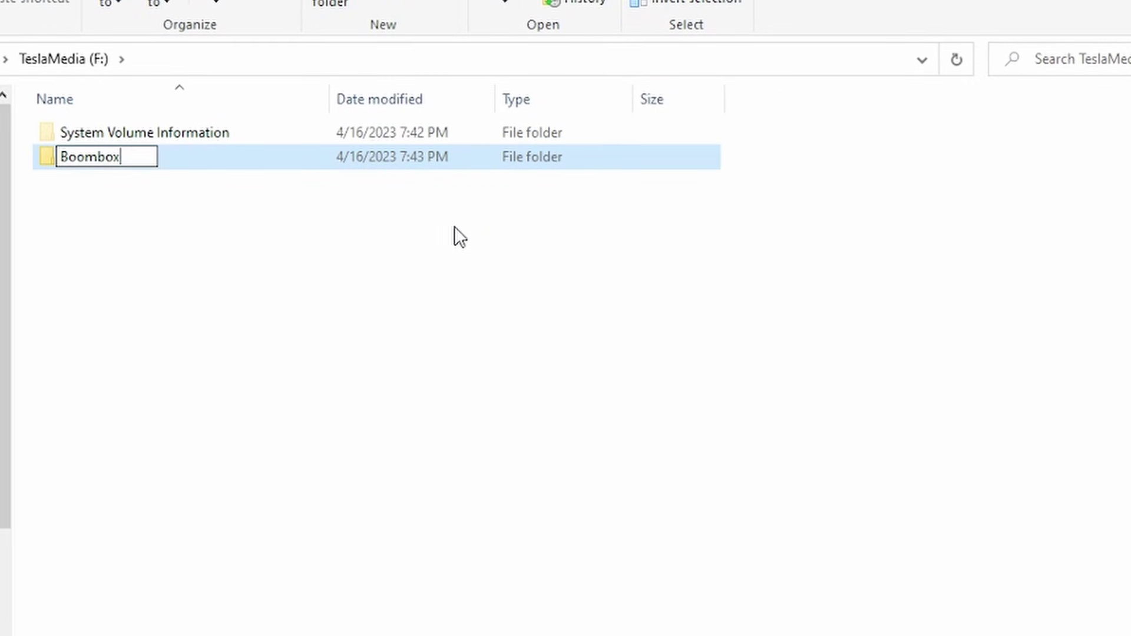
pyautogui.press('Return')
pyautogui.rightClick(454, 226)
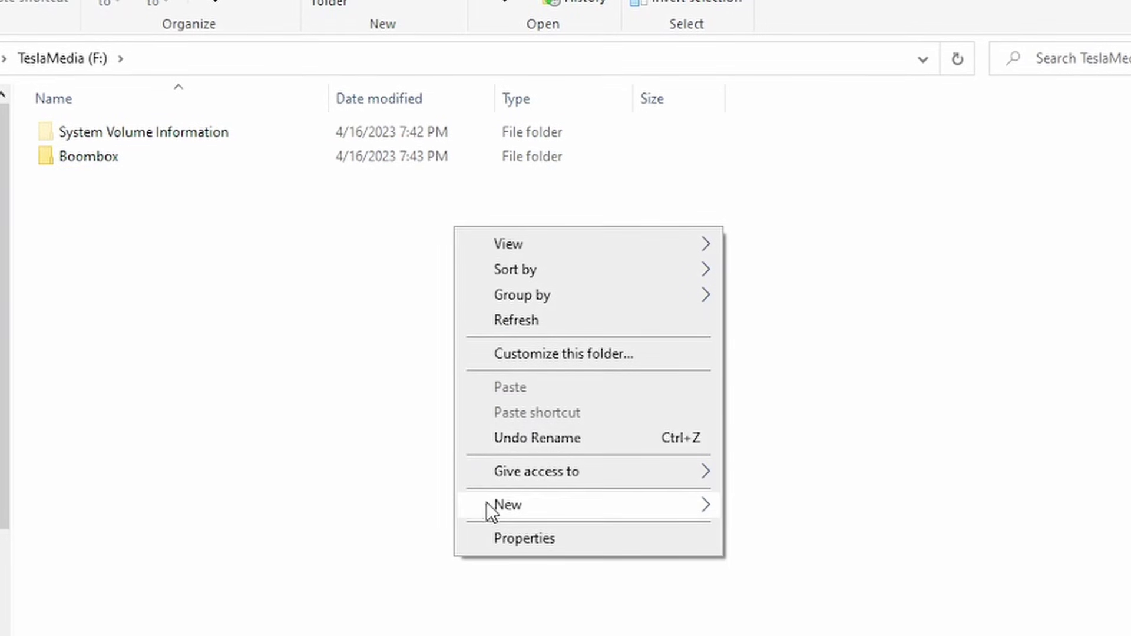
pyautogui.moveTo(491, 504)
pyautogui.click(815, 195)
pyautogui.write('Music')
pyautogui.press('Return')
pyautogui.click(817, 193)
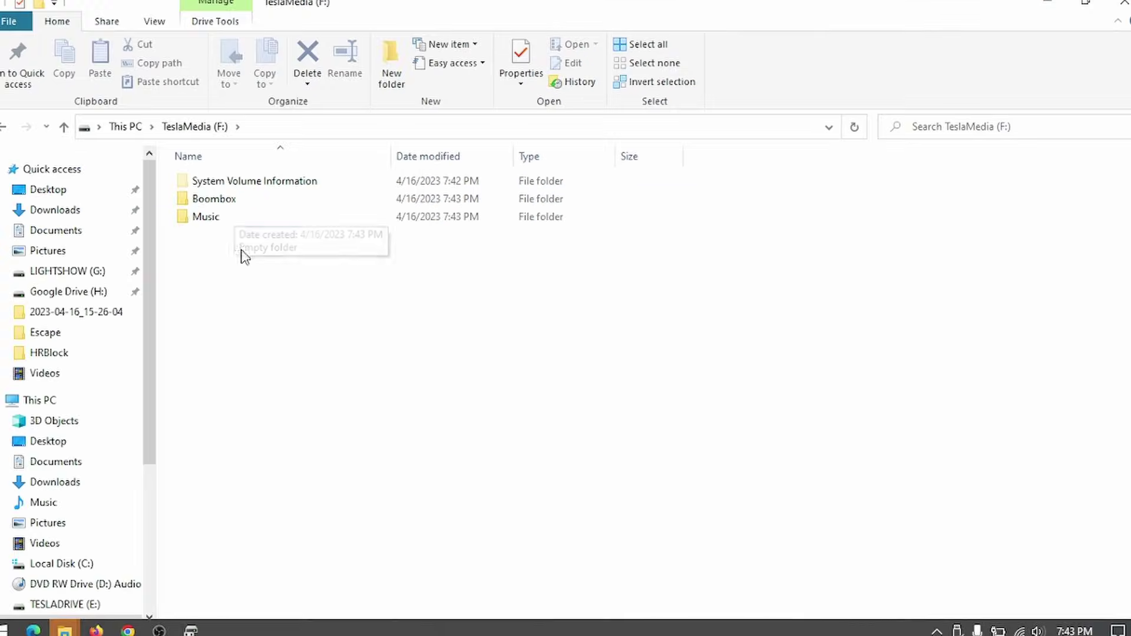
# Open the LIGHTSHOW (G:) drive from This PC.
pyautogui.click(125, 126)
pyautogui.click(318, 372)
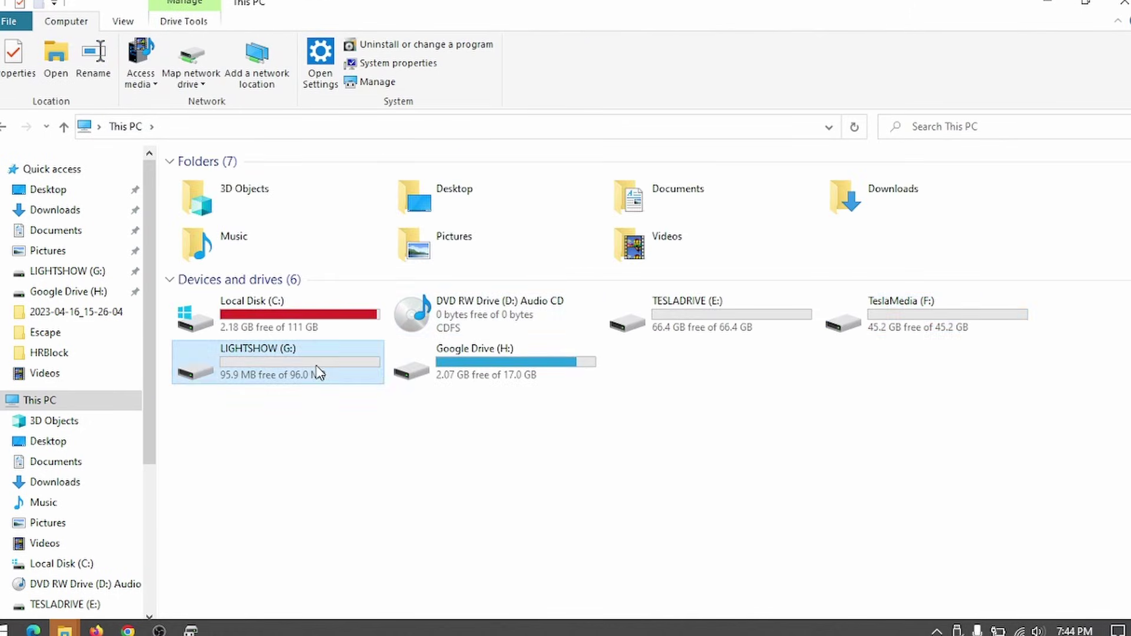
pyautogui.doubleClick(318, 372)
pyautogui.rightClick(302, 234)
pyautogui.moveTo(347, 438)
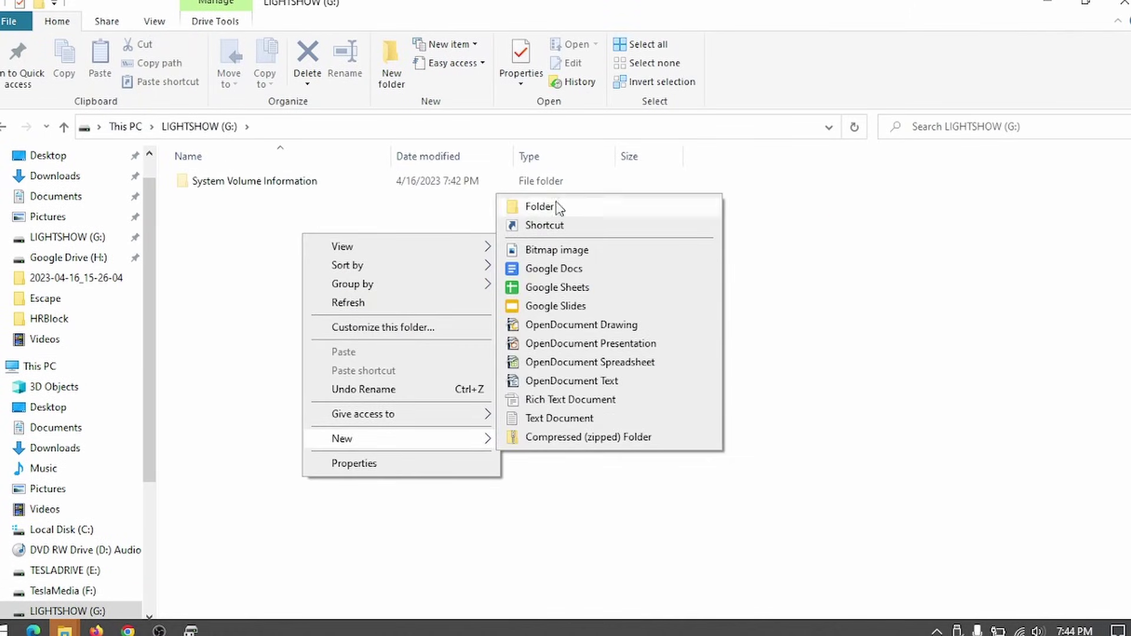
pyautogui.press('Escape')
# Copy the Desktop's LightShow folder into LIGHTSHOW (G:) and open it.
pyautogui.click(48, 155)
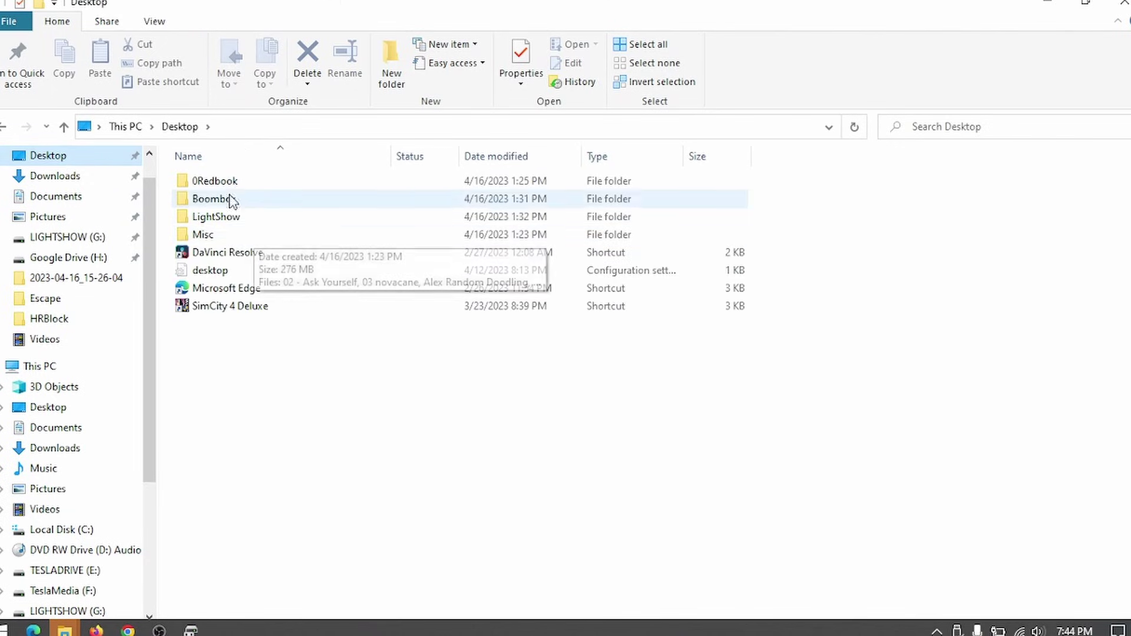
pyautogui.click(224, 216)
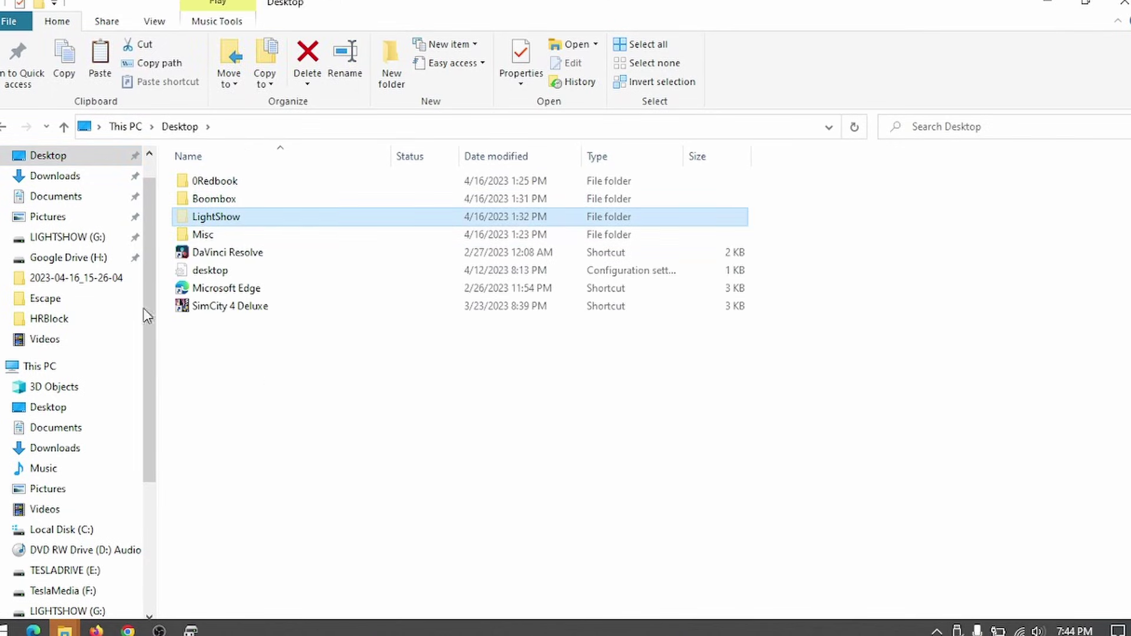
pyautogui.click(3, 126)
pyautogui.rightClick(312, 279)
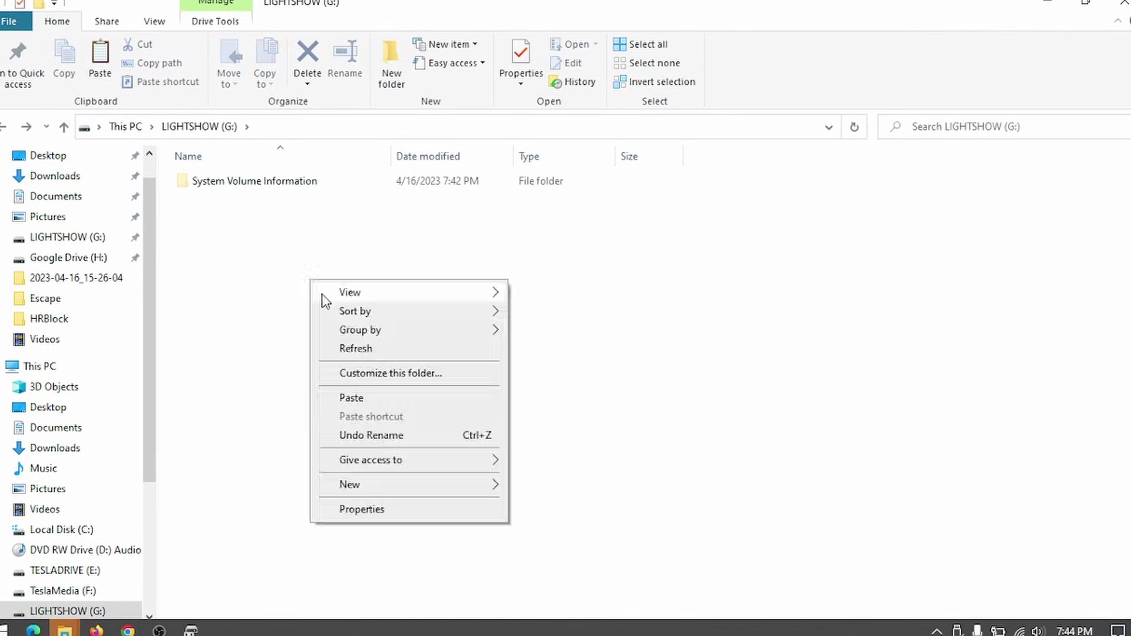
pyautogui.click(354, 399)
pyautogui.click(515, 461)
pyautogui.doubleClick(235, 202)
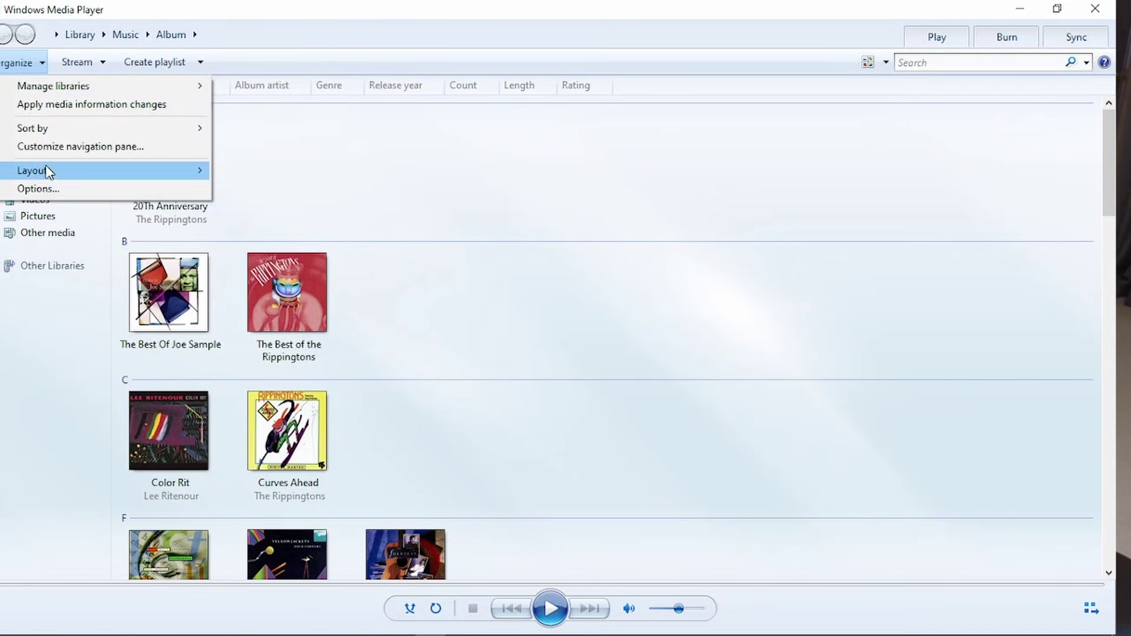
# Set the Rip Music format to FLAC (Lossless) in the player's Options and save.
pyautogui.click(37, 189)
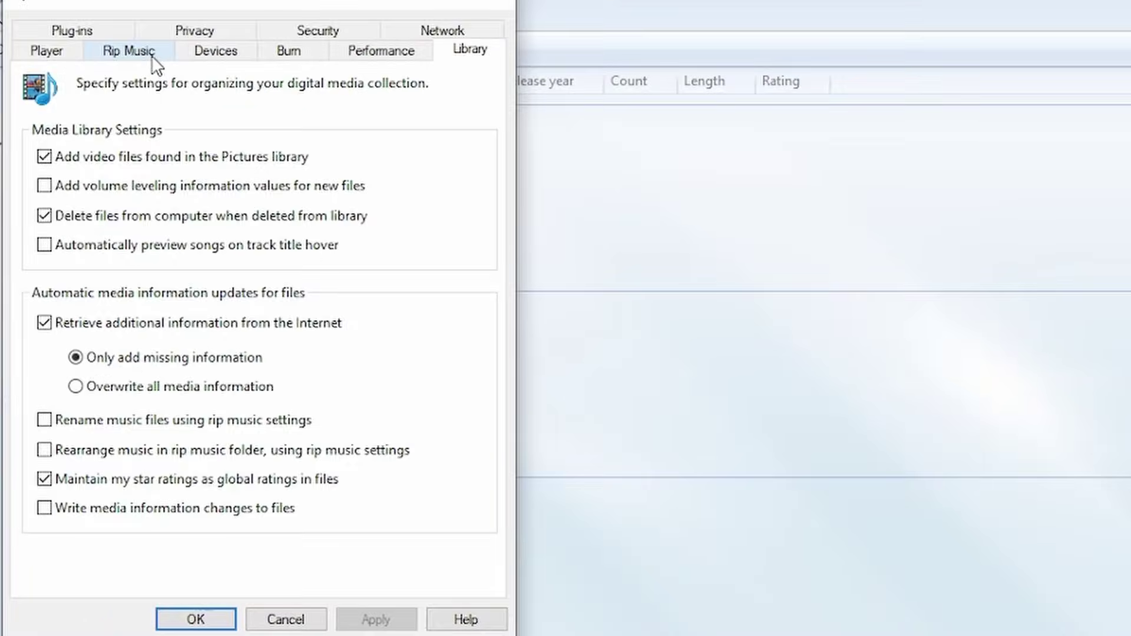
pyautogui.click(108, 67)
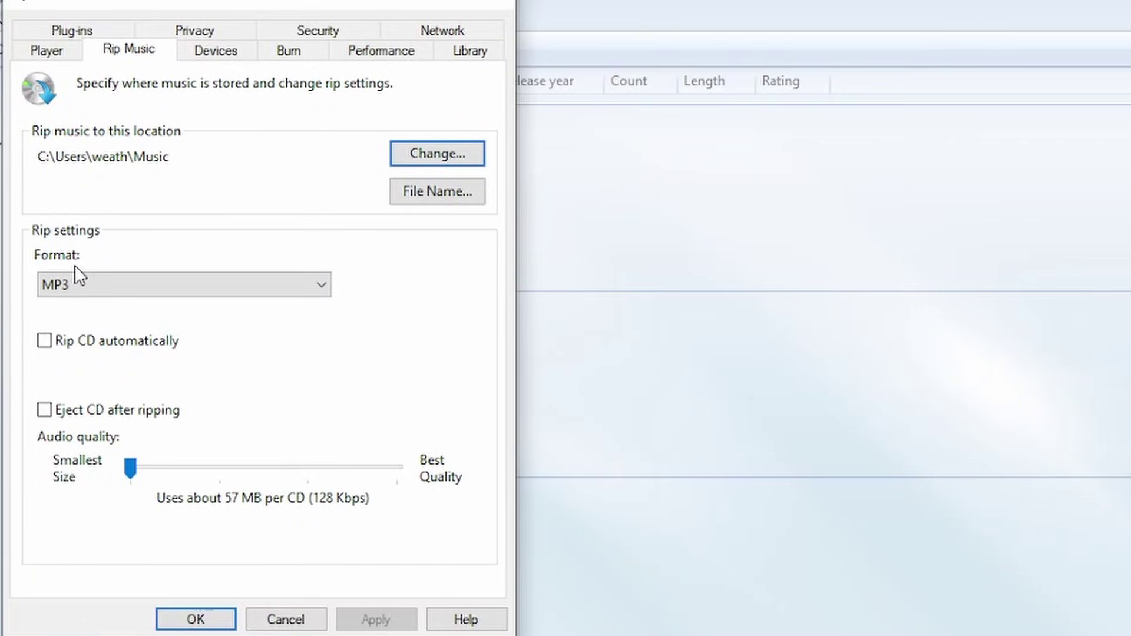
pyautogui.click(86, 284)
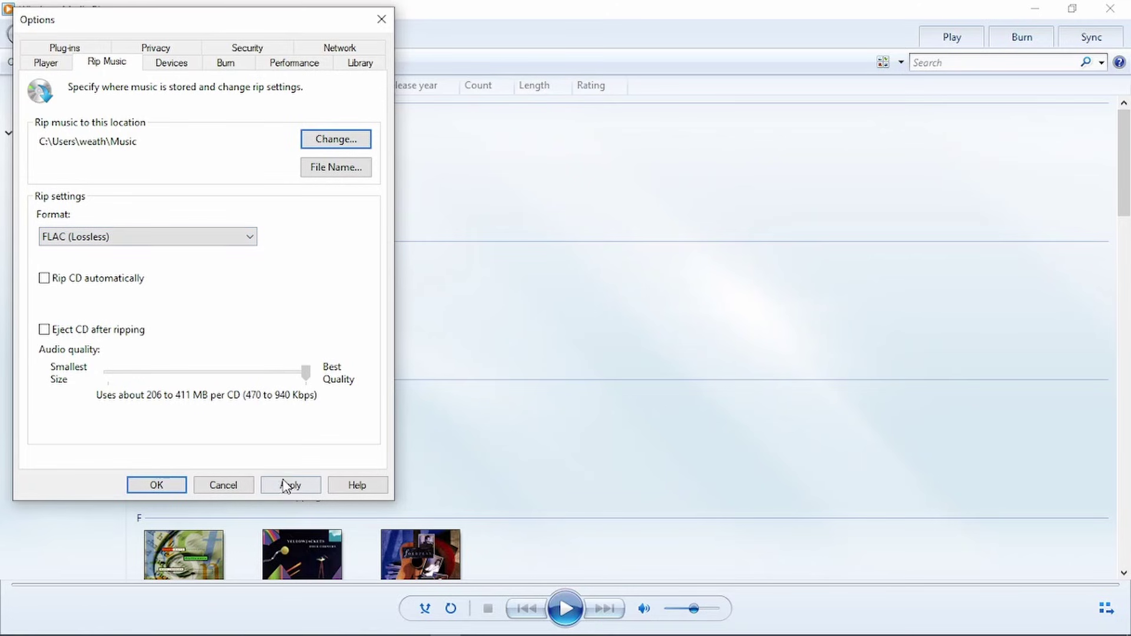
pyautogui.click(138, 492)
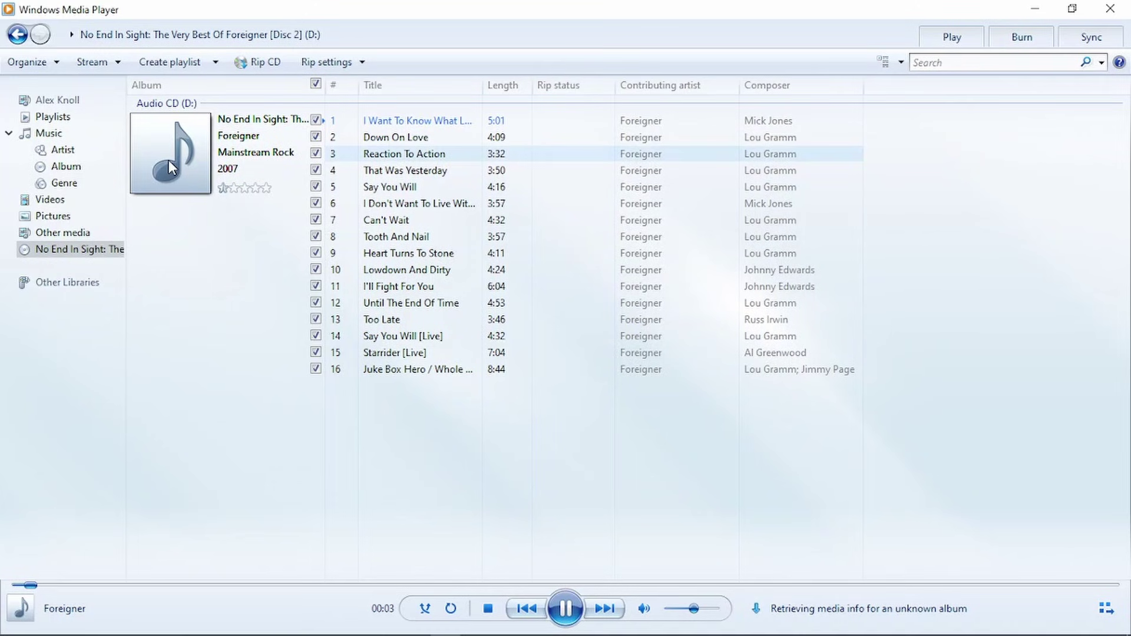
# Check the rip settings, then rip the Foreigner CD tracks into the library.
pyautogui.click(311, 66)
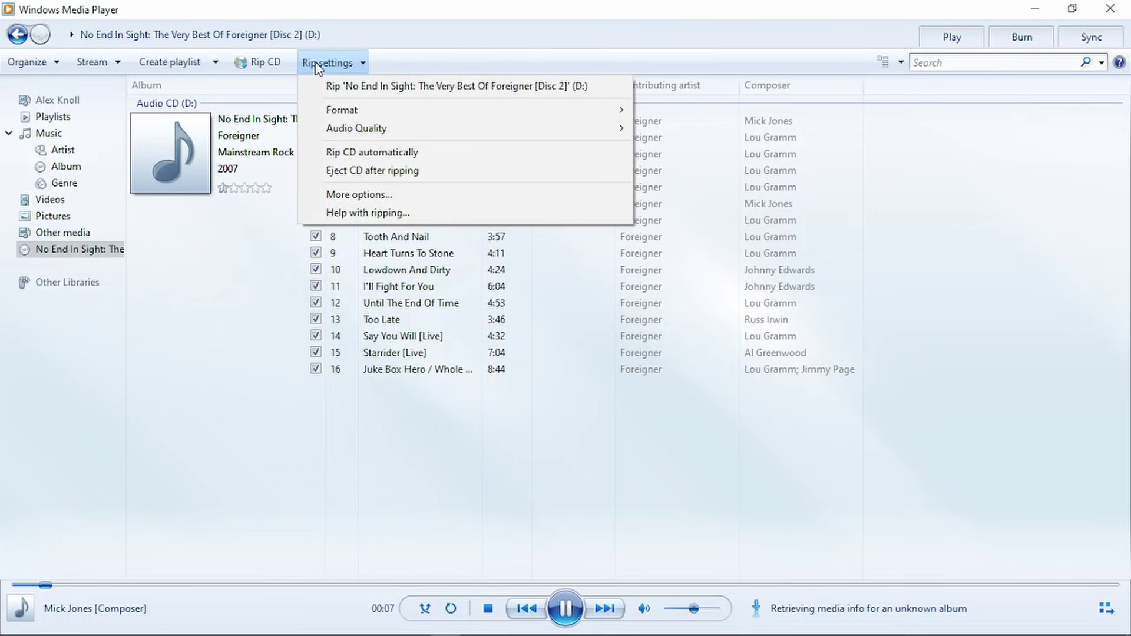
pyautogui.click(316, 66)
pyautogui.click(266, 64)
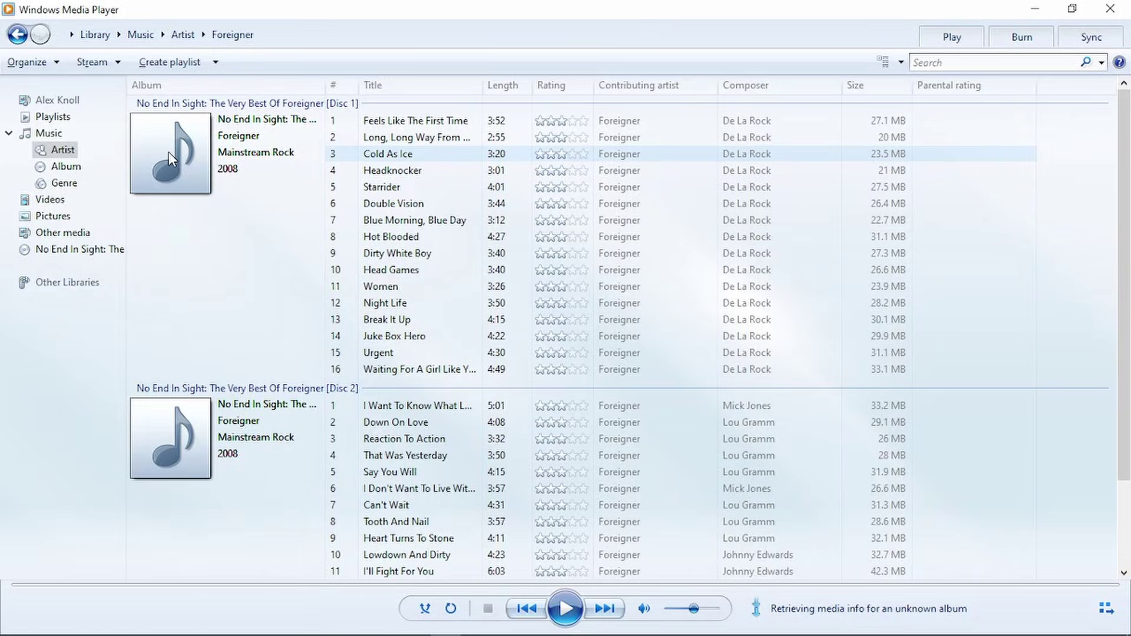
pyautogui.rightClick(168, 152)
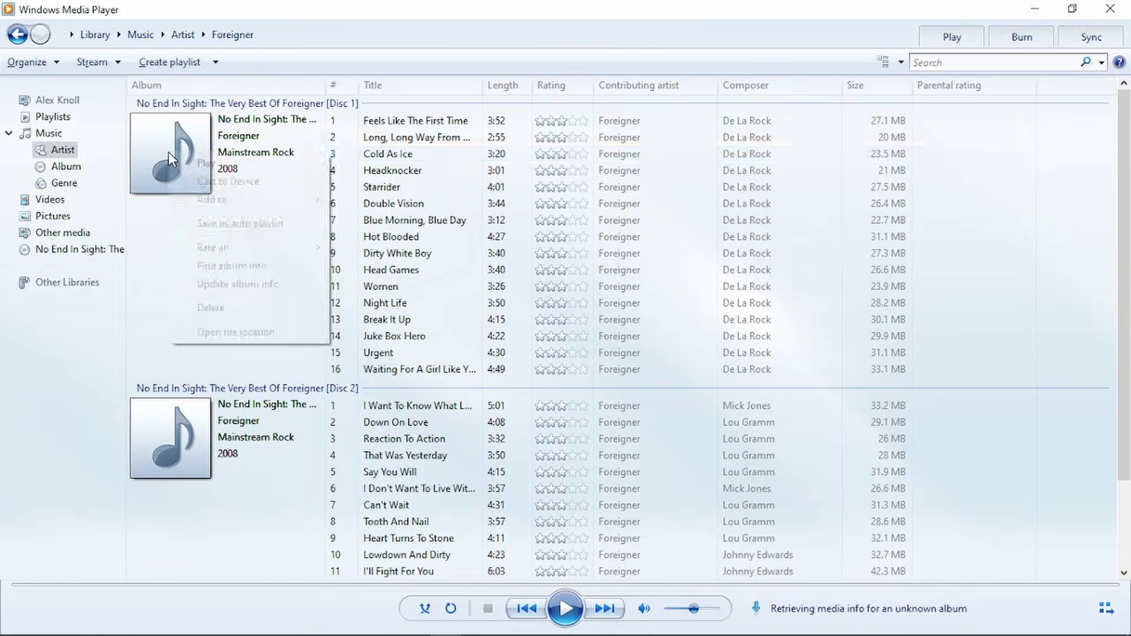
pyautogui.click(209, 268)
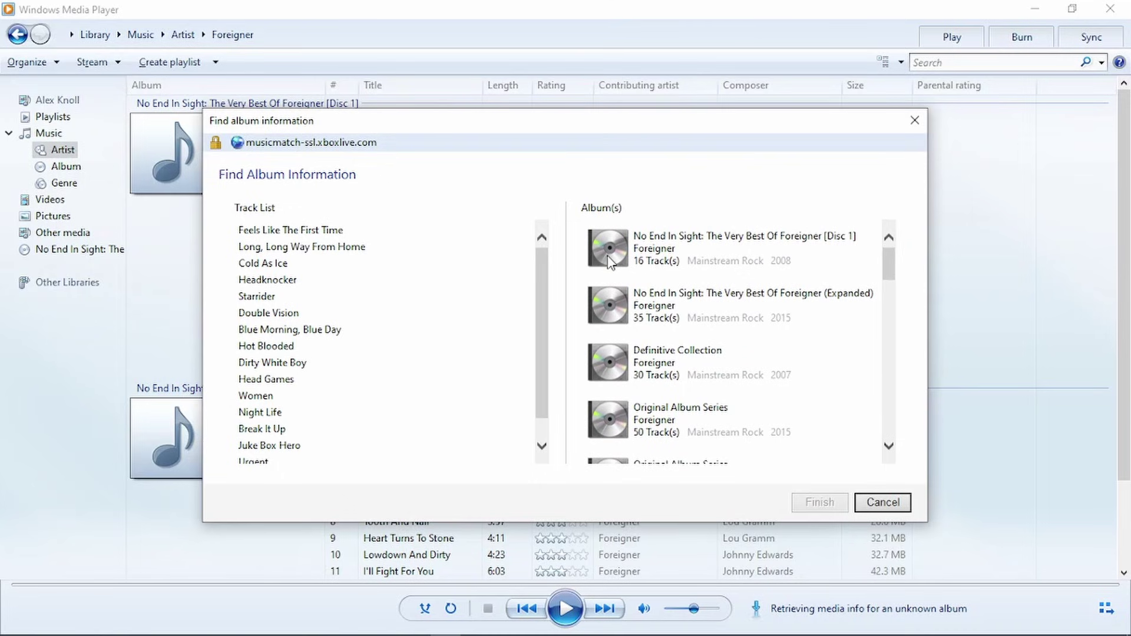
pyautogui.scroll(-8, 615, 292)
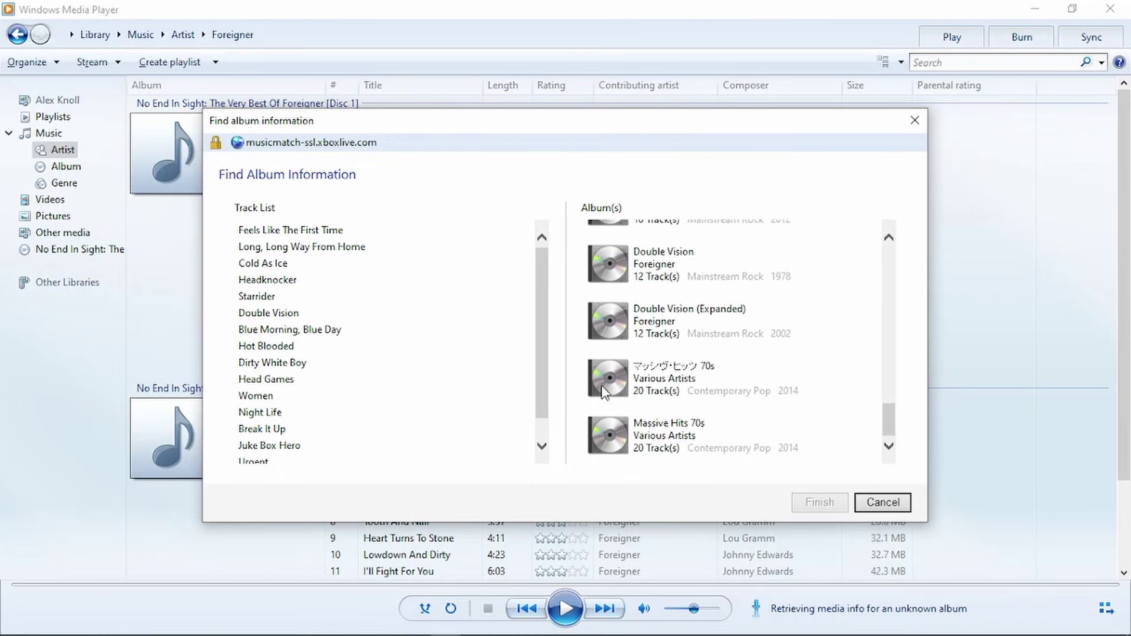
pyautogui.scroll(8, 635, 254)
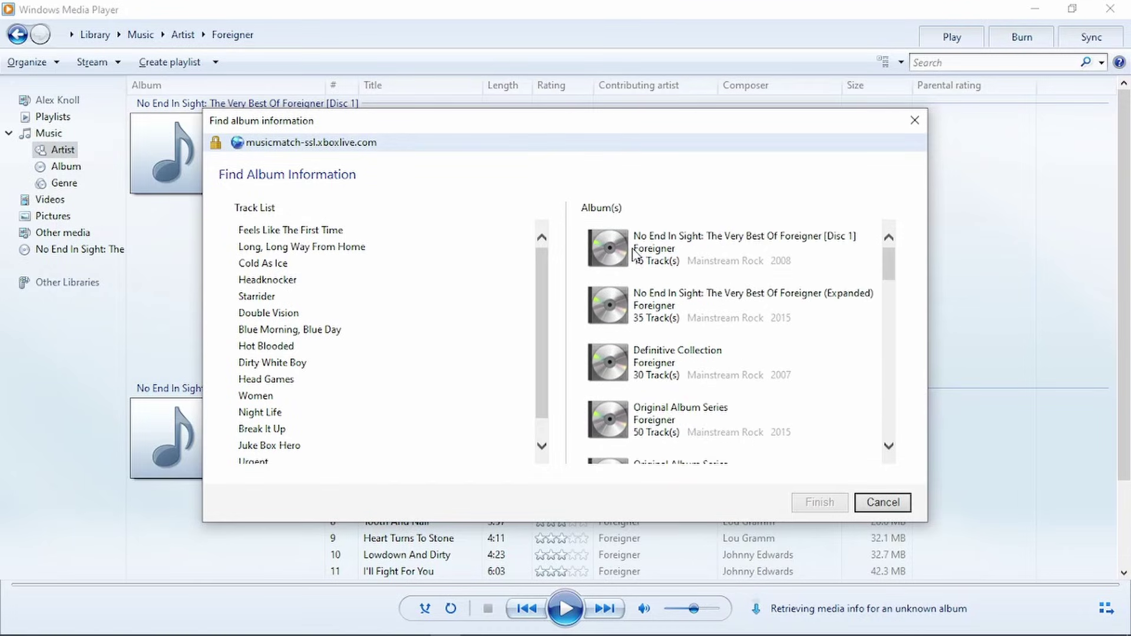
pyautogui.click(882, 501)
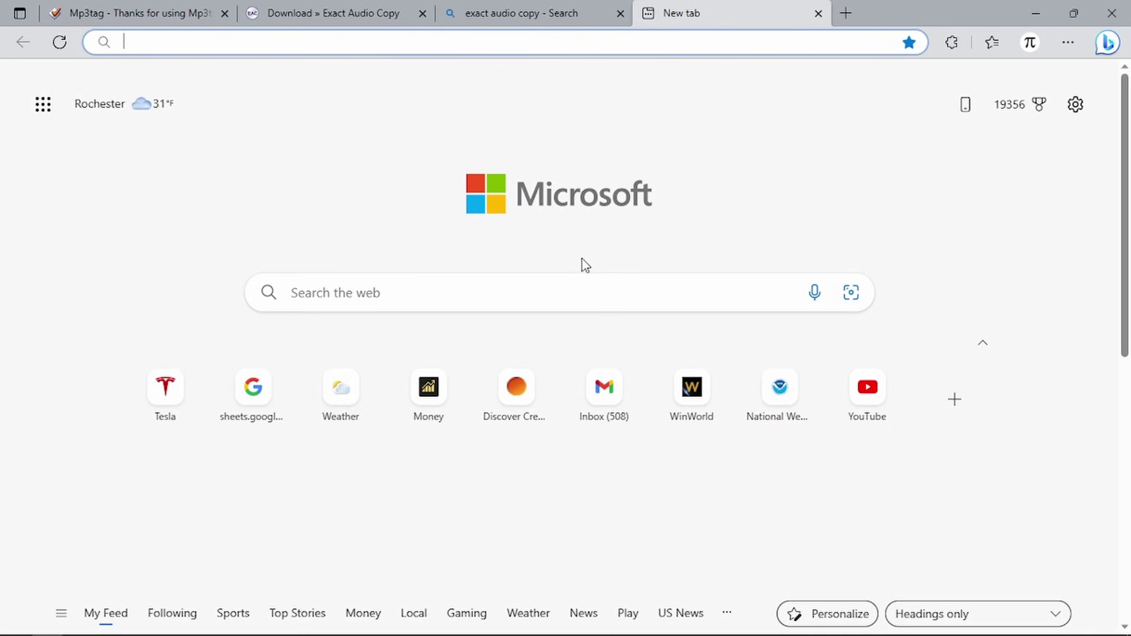
# Find the No End In Sight cover in Bing Images and save it as Folder.jpg.
pyautogui.write('no end in sight')
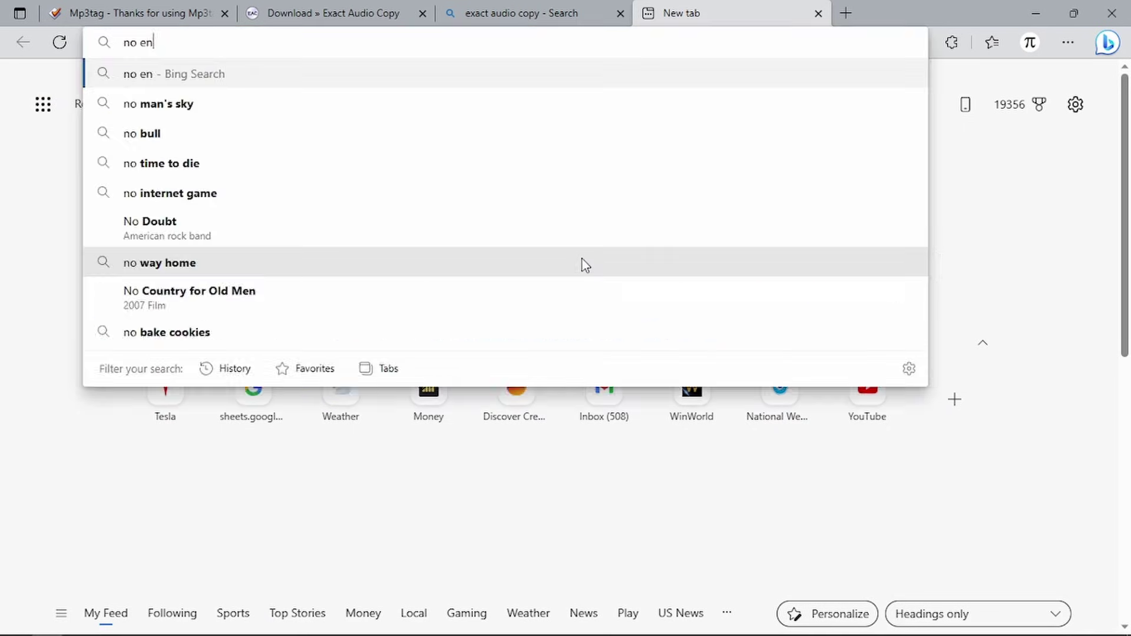
pyautogui.click(585, 282)
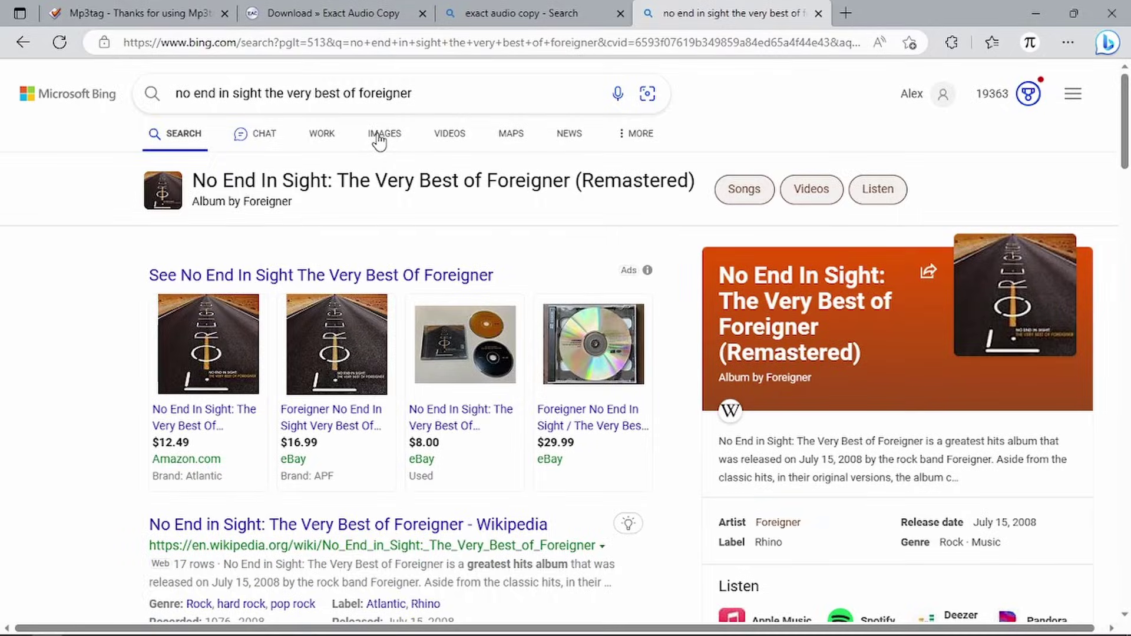
pyautogui.click(377, 135)
pyautogui.click(100, 312)
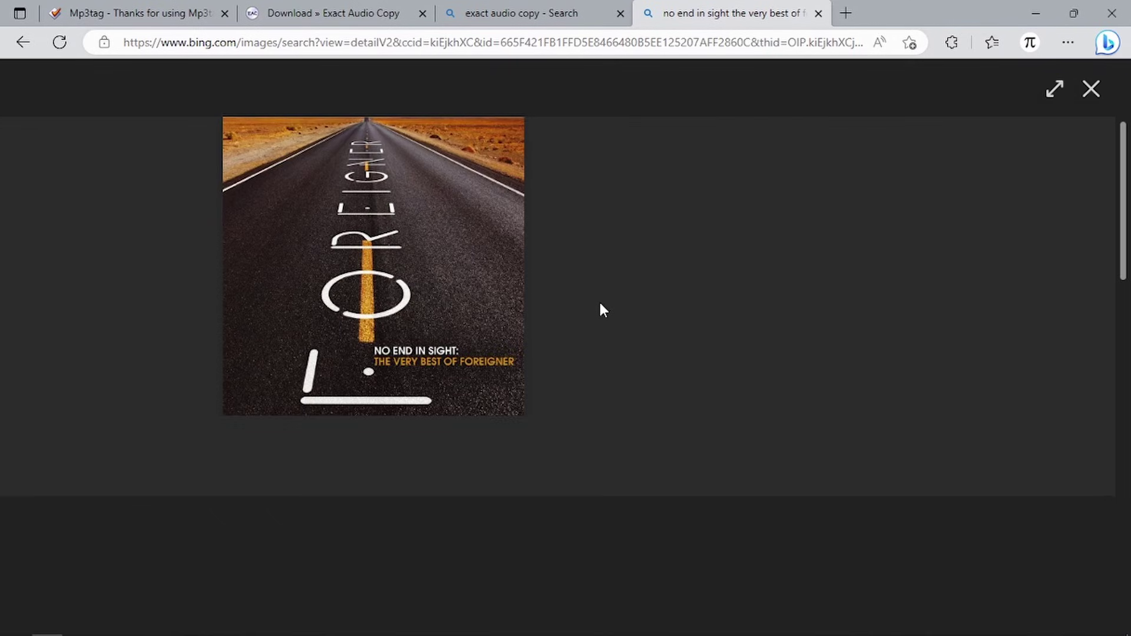
pyautogui.rightClick(395, 215)
pyautogui.click(460, 258)
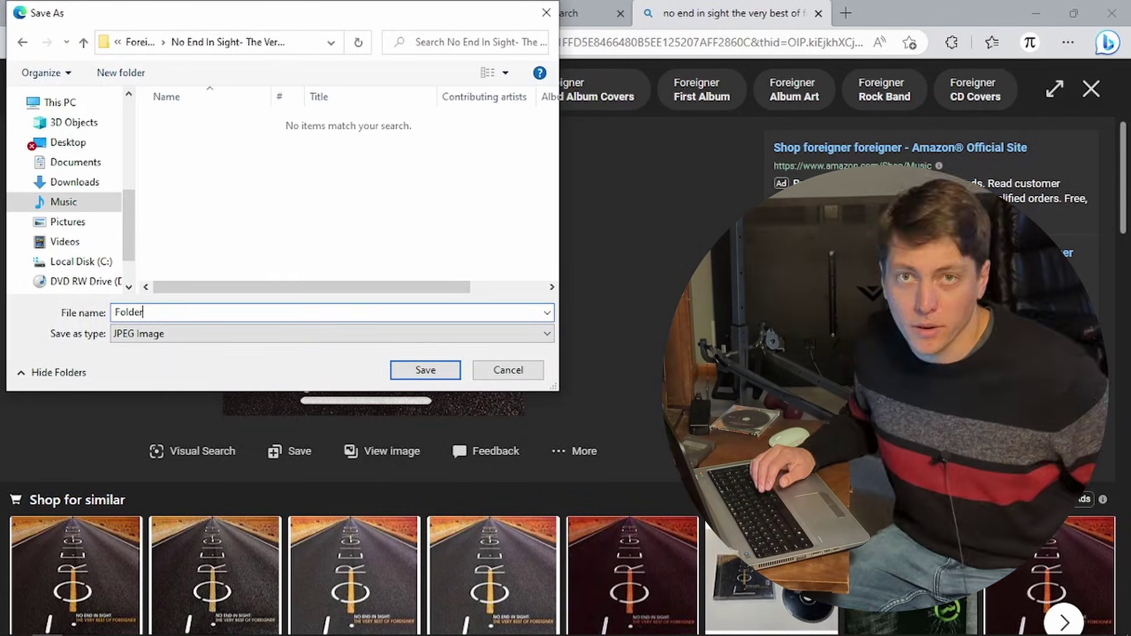
pyautogui.press('Return')
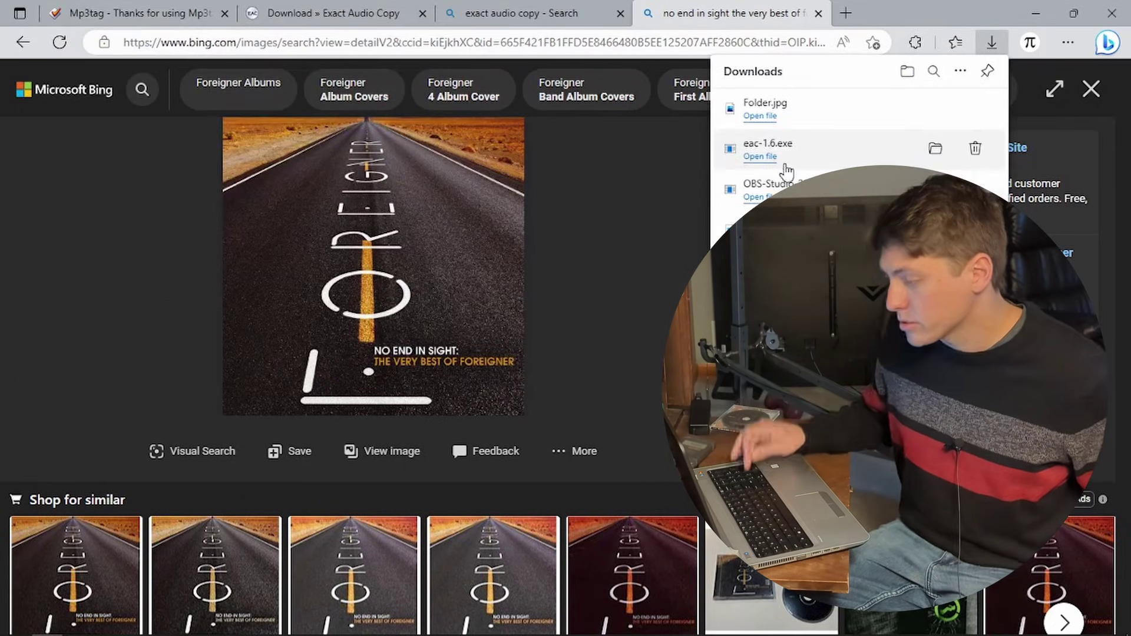
# Open the Desktop's 0Redbook folder and view the saved album art file's details.
pyautogui.click(935, 108)
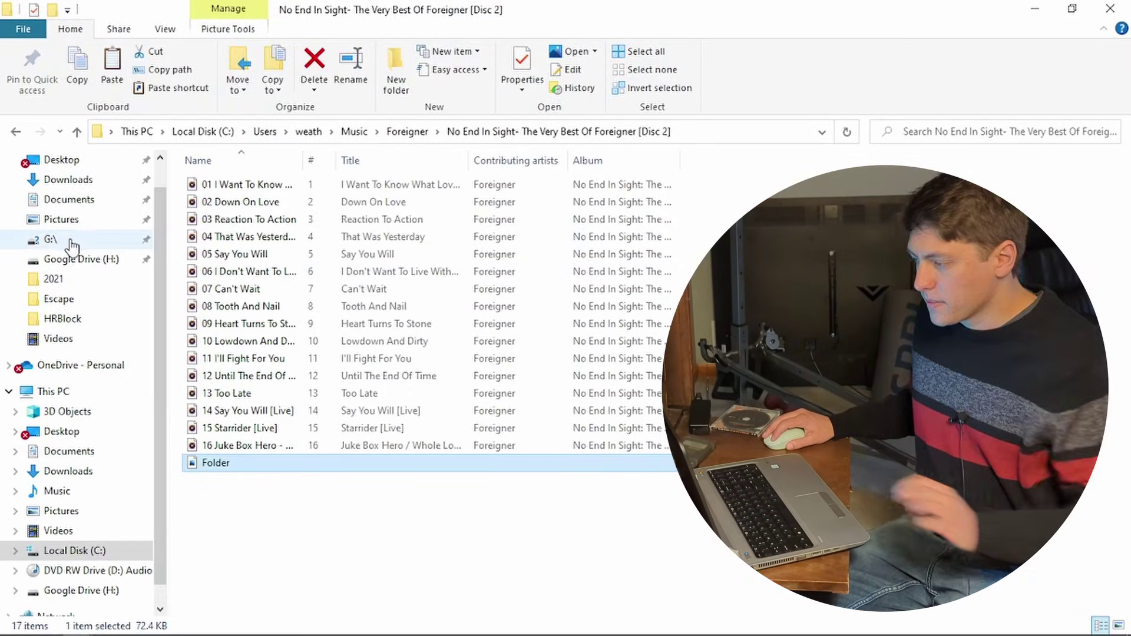
pyautogui.click(60, 164)
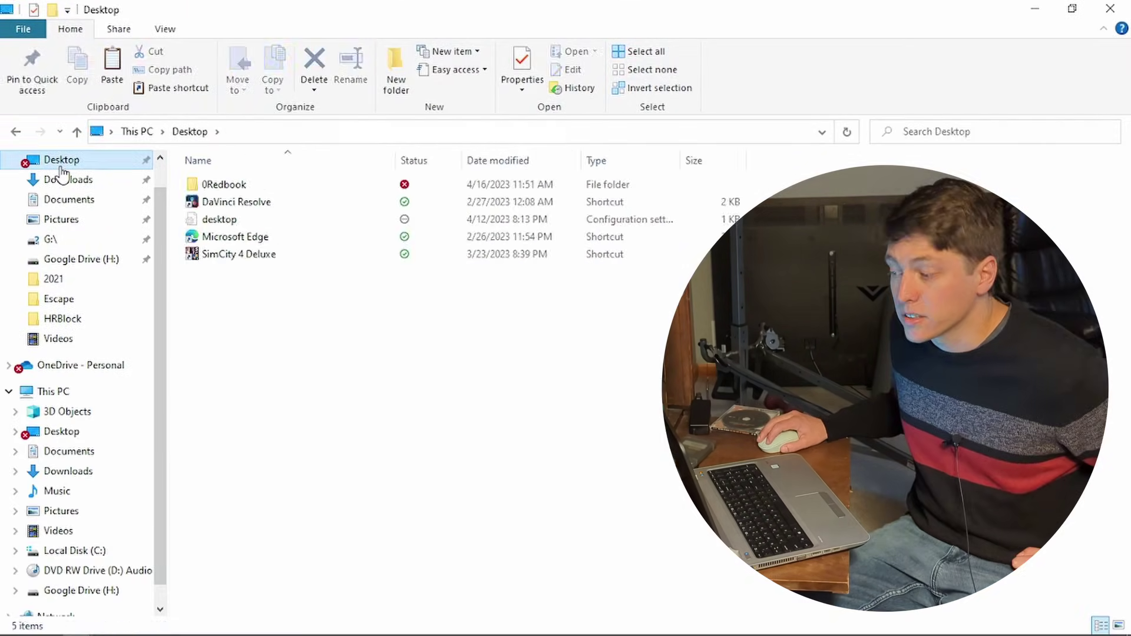
pyautogui.doubleClick(235, 184)
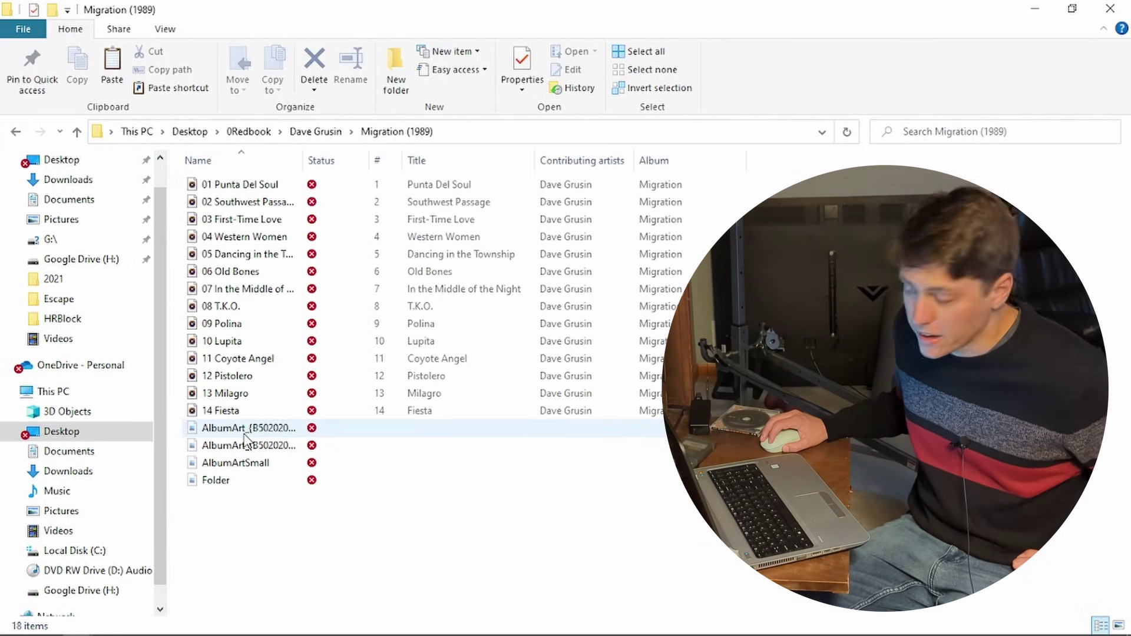
pyautogui.moveTo(245, 436)
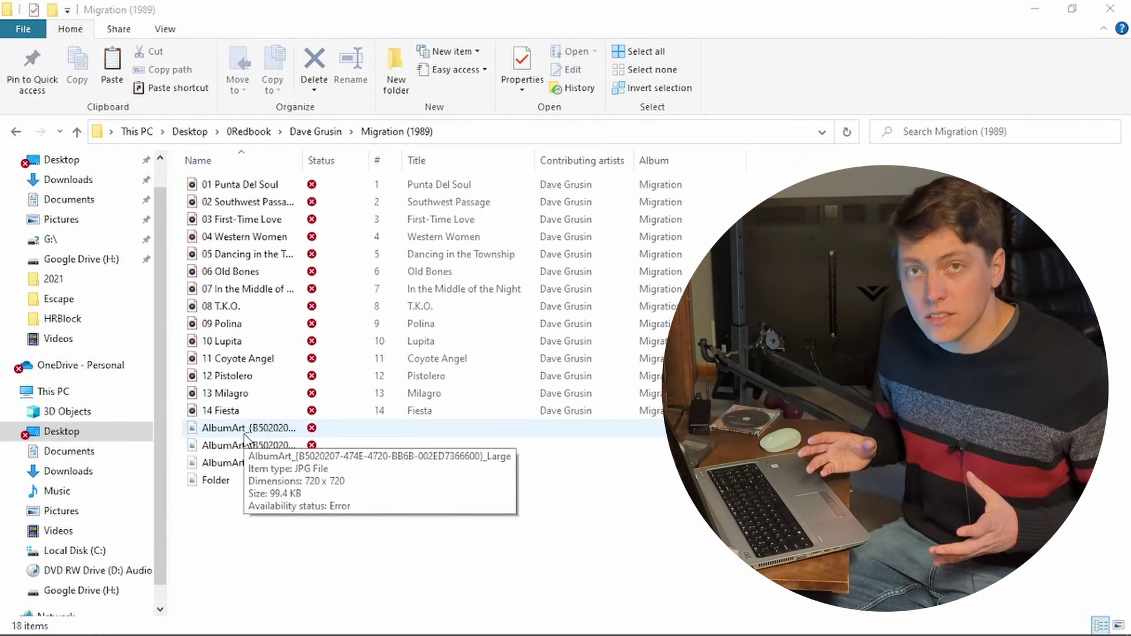
# Launch Control Panel by searching 'control' from Start.
pyautogui.press('super')
pyautogui.write('control')
pyautogui.press('Return')
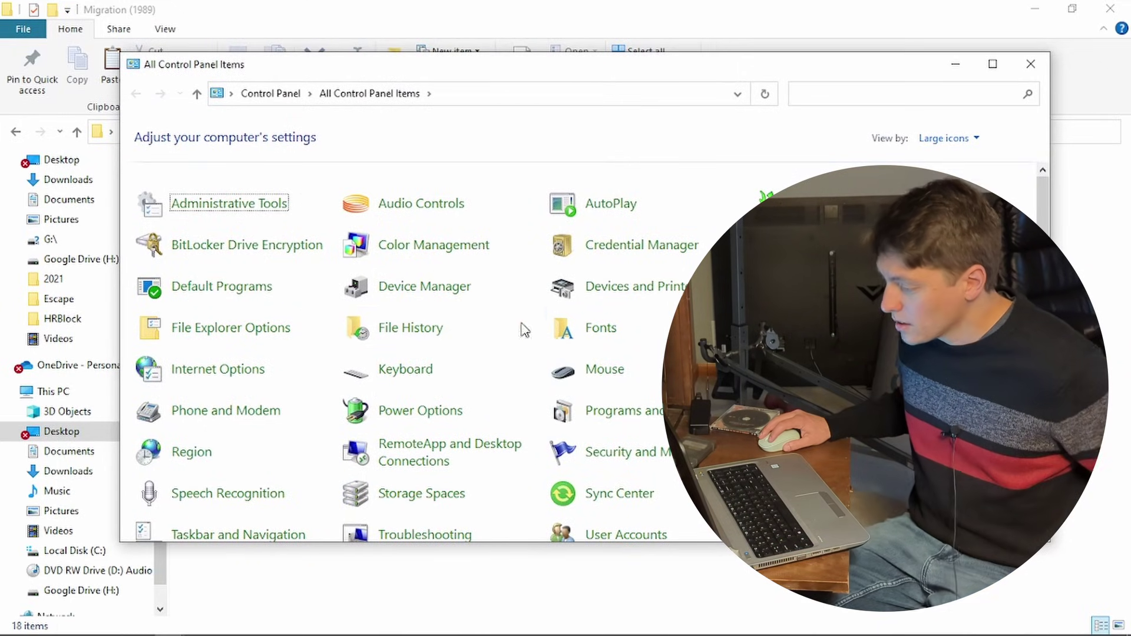
# Turn on 'Show hidden files, folders, and drives' in File Explorer Options, then close Control Panel.
pyautogui.click(231, 328)
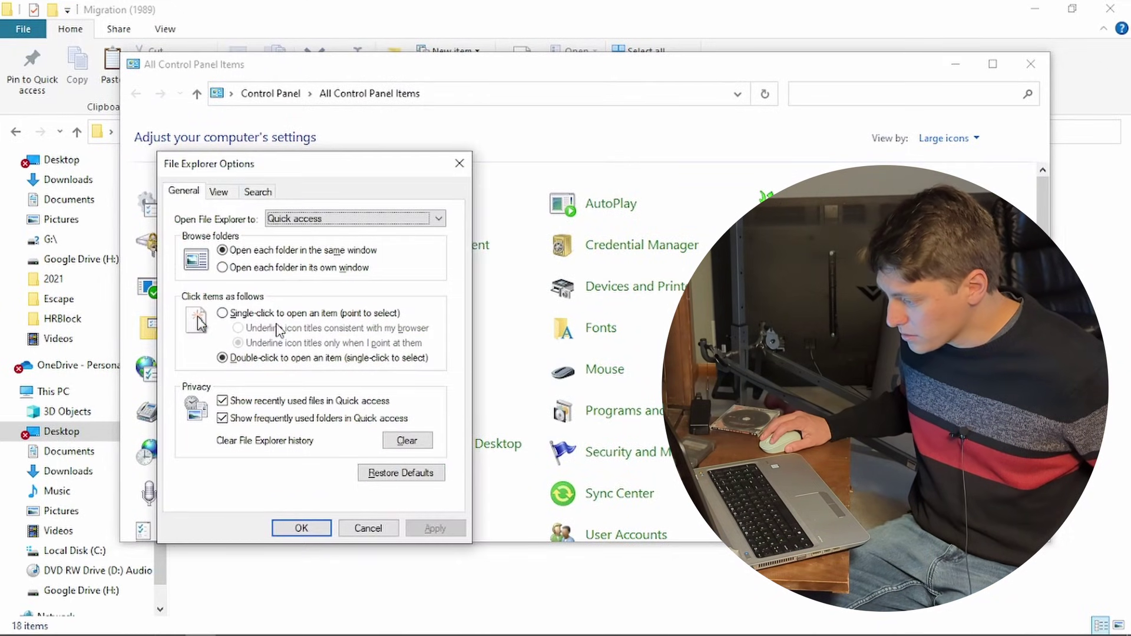
pyautogui.click(223, 194)
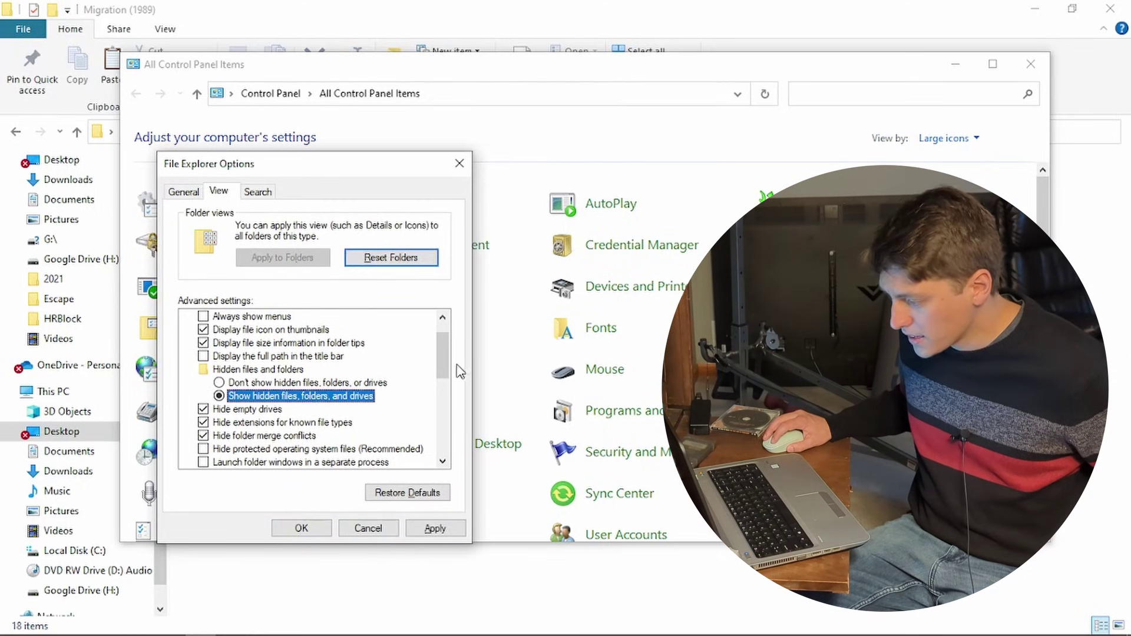
pyautogui.moveTo(443, 365); pyautogui.dragTo(443, 396)
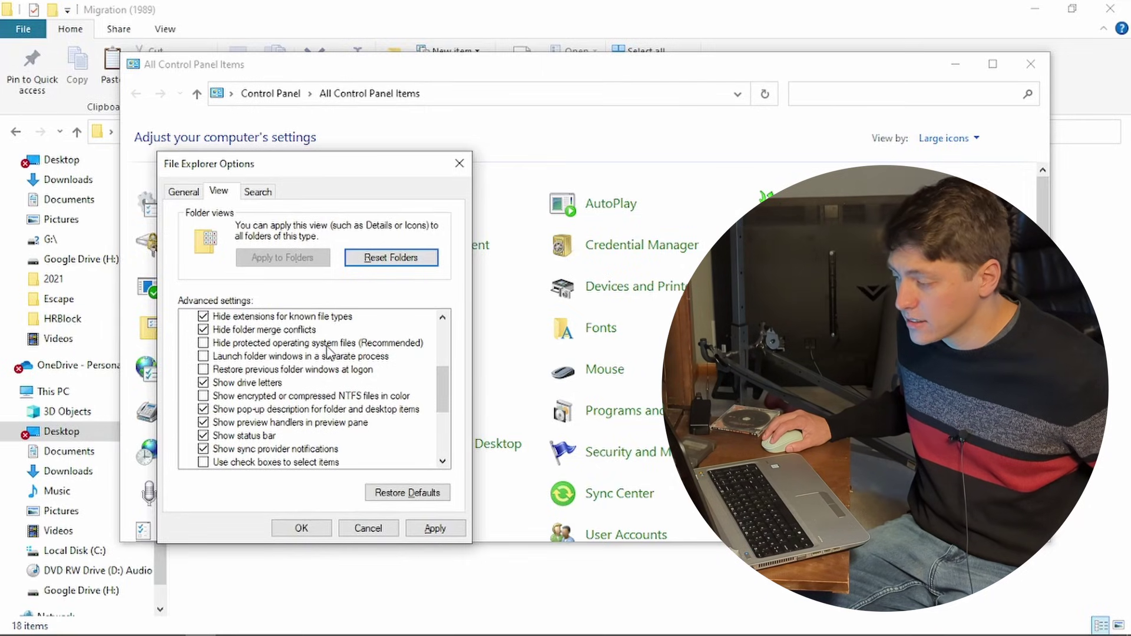
pyautogui.click(301, 528)
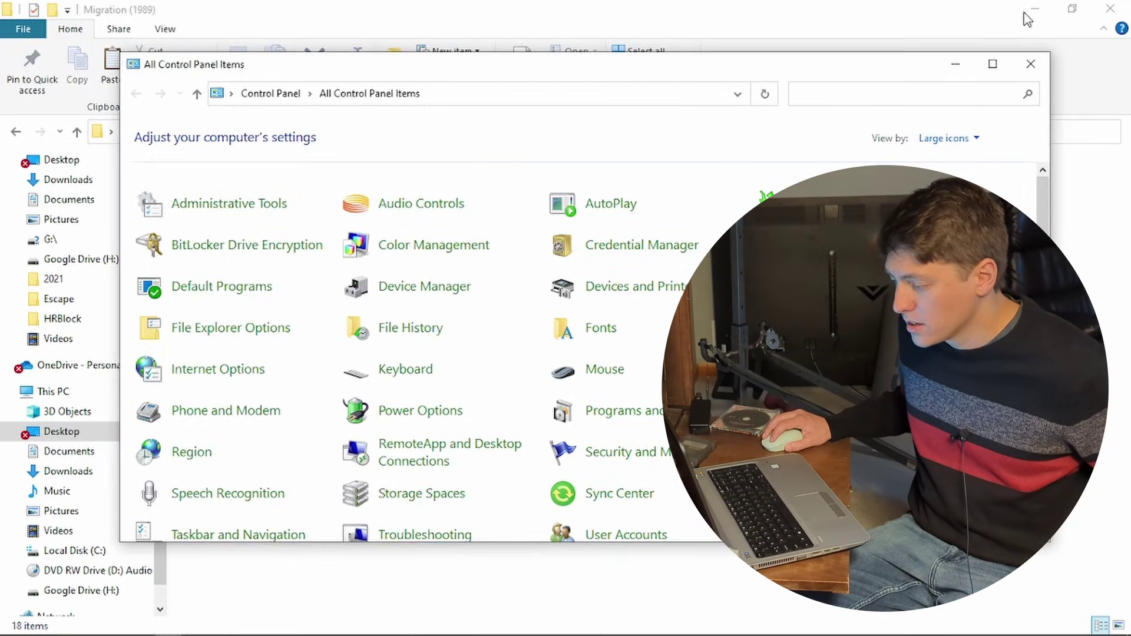
pyautogui.click(1030, 64)
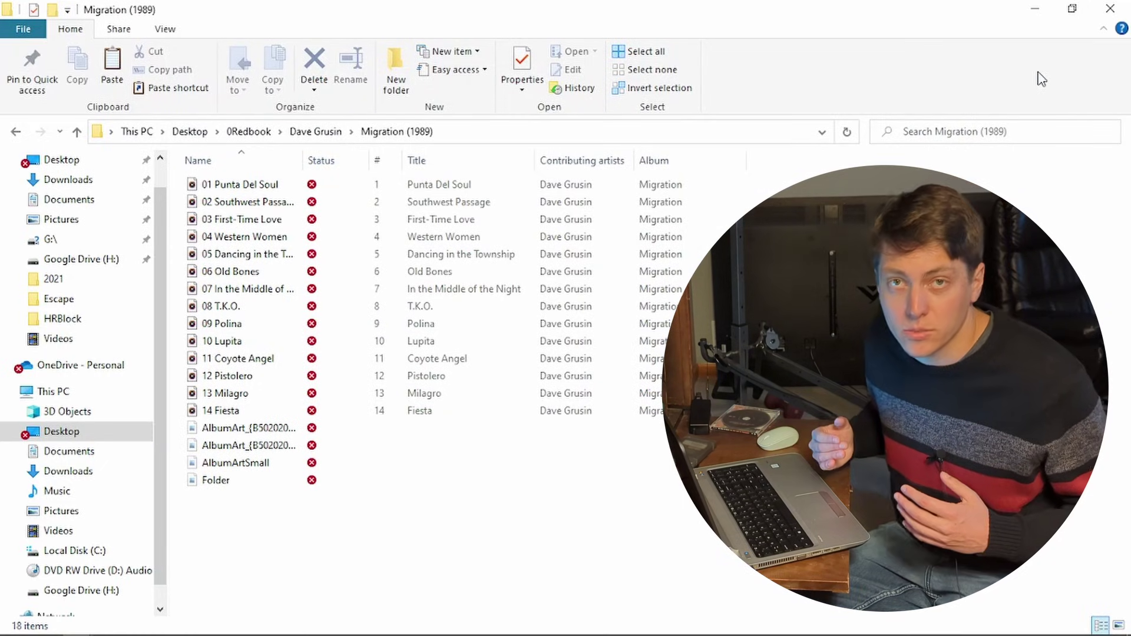
# Launch Mp3tag and load the Music > Foreigner > No End In Sight Disc 1 folder.
pyautogui.hotkey('alt', 'Tab')
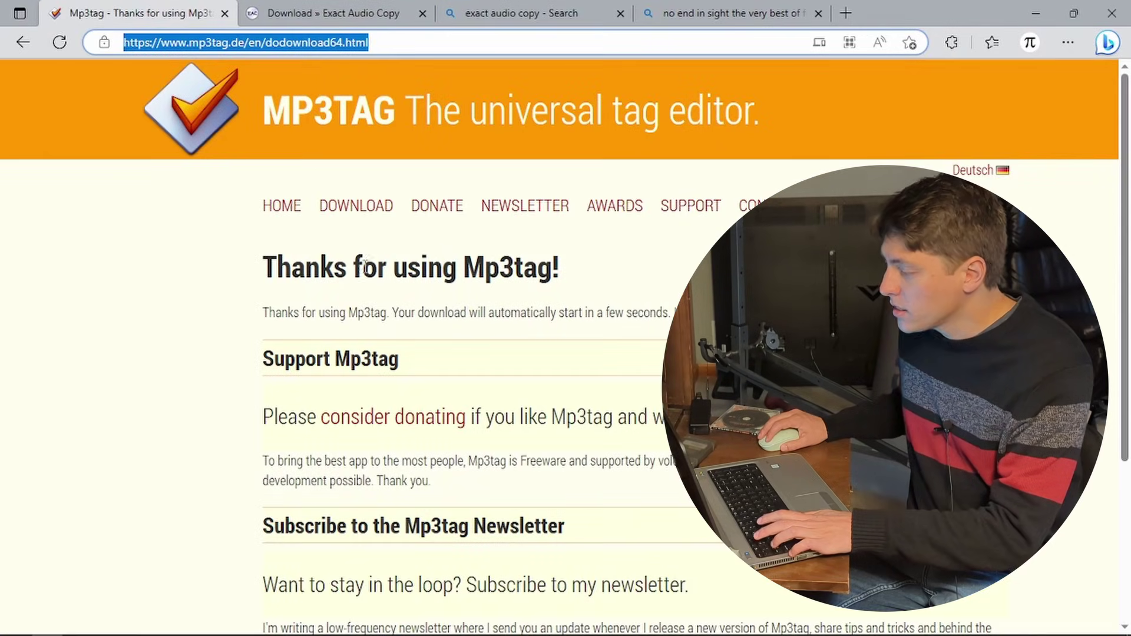
pyautogui.click(155, 303)
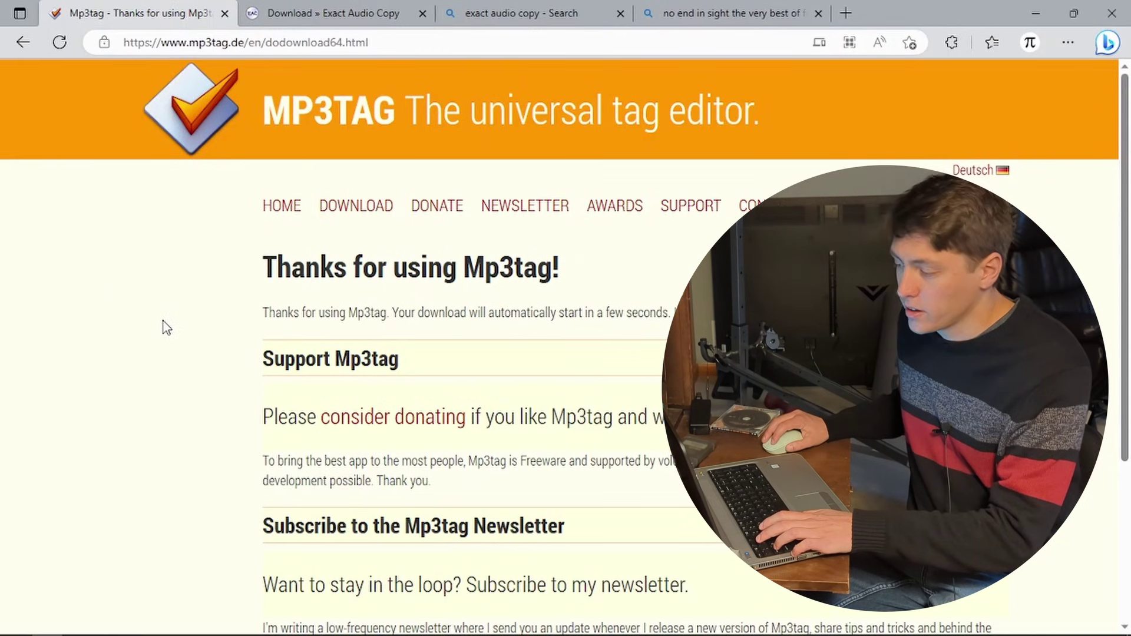
pyautogui.press('super')
pyautogui.press('super')
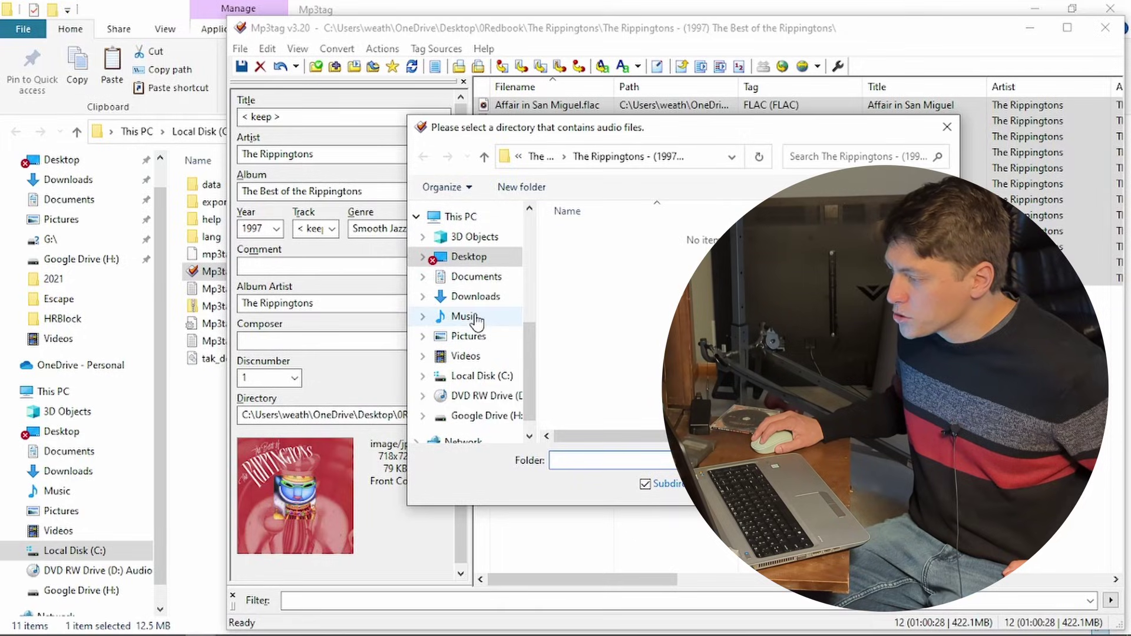
pyautogui.click(471, 316)
pyautogui.doubleClick(596, 246)
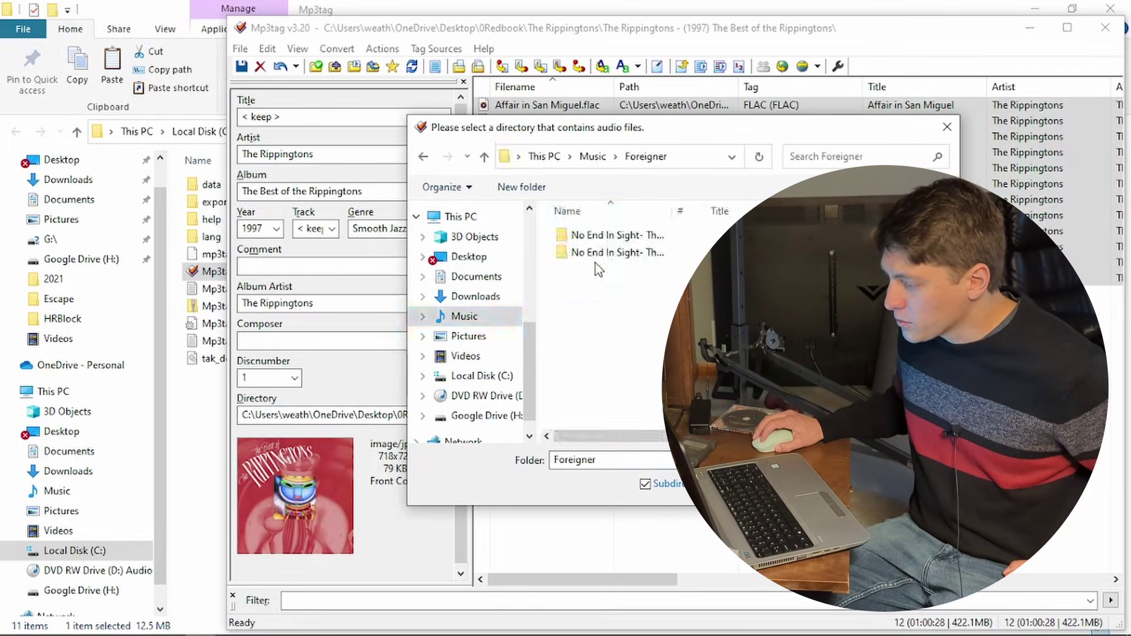
pyautogui.doubleClick(610, 237)
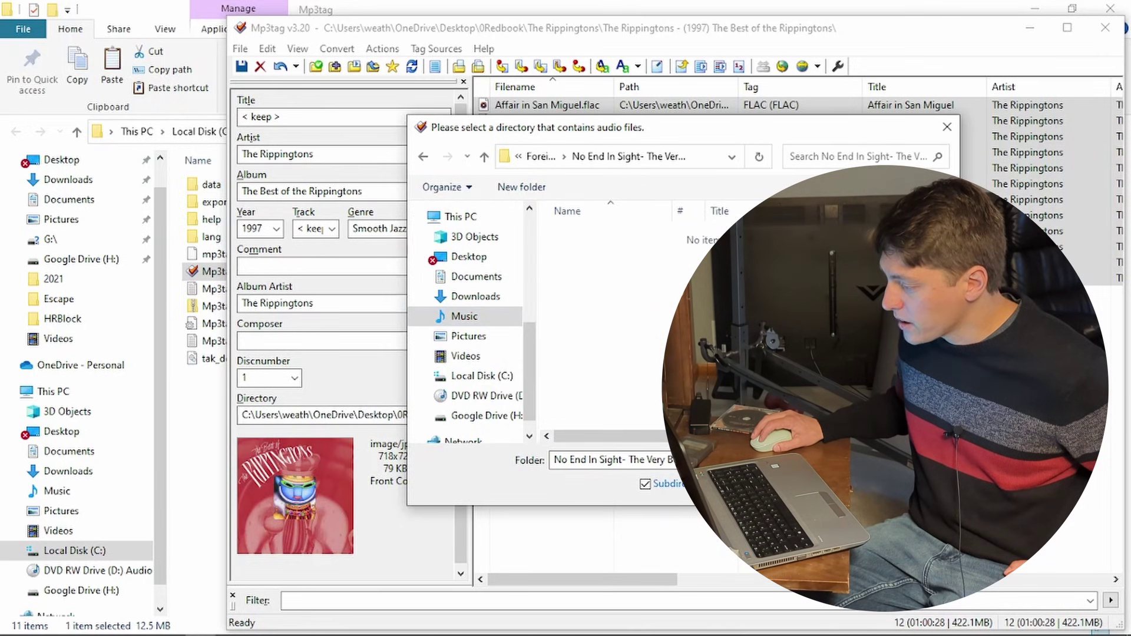
pyautogui.press('Return')
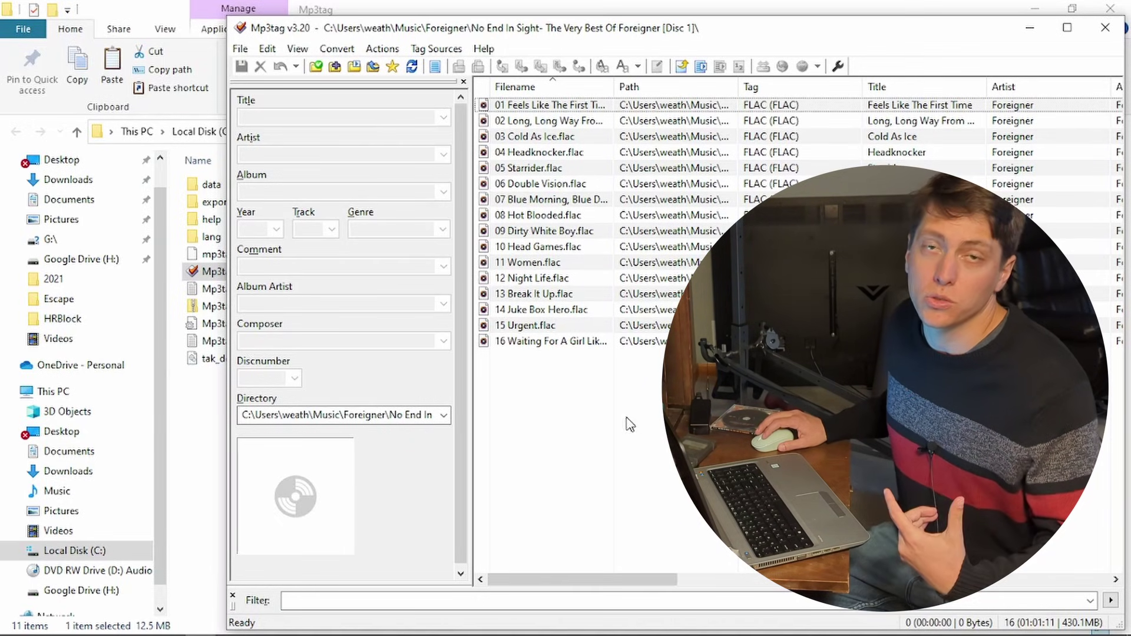
# Add the Folder image as front cover to all 16 Foreigner tracks, save, and dismiss the write error.
pyautogui.moveTo(625, 416); pyautogui.dragTo(500, 126)
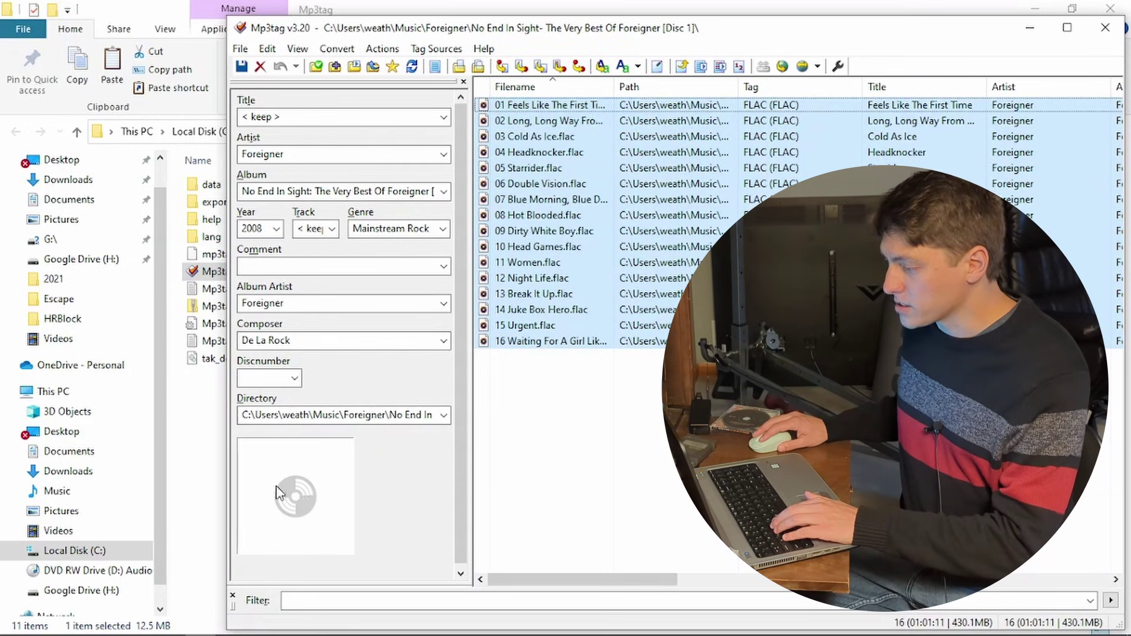
pyautogui.rightClick(302, 500)
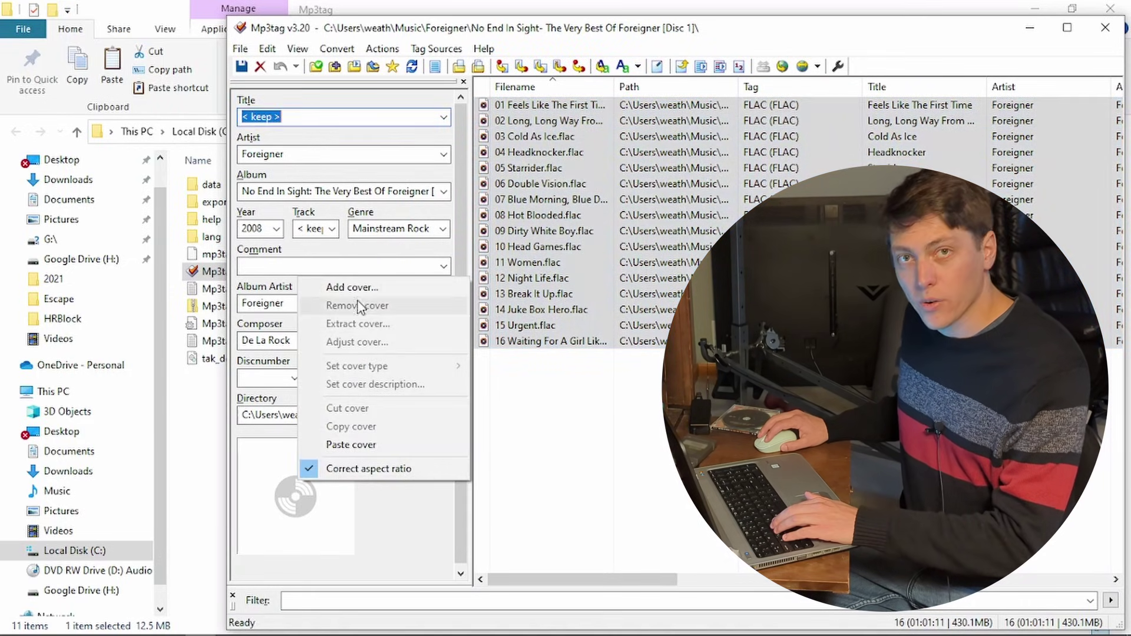
pyautogui.click(353, 288)
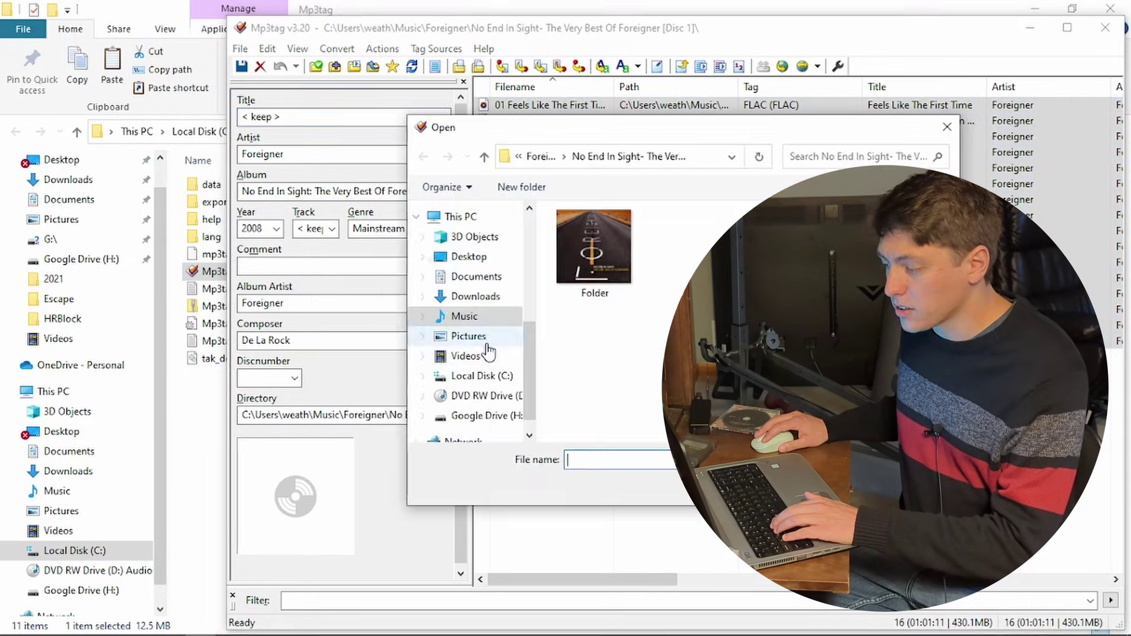
pyautogui.press('Return')
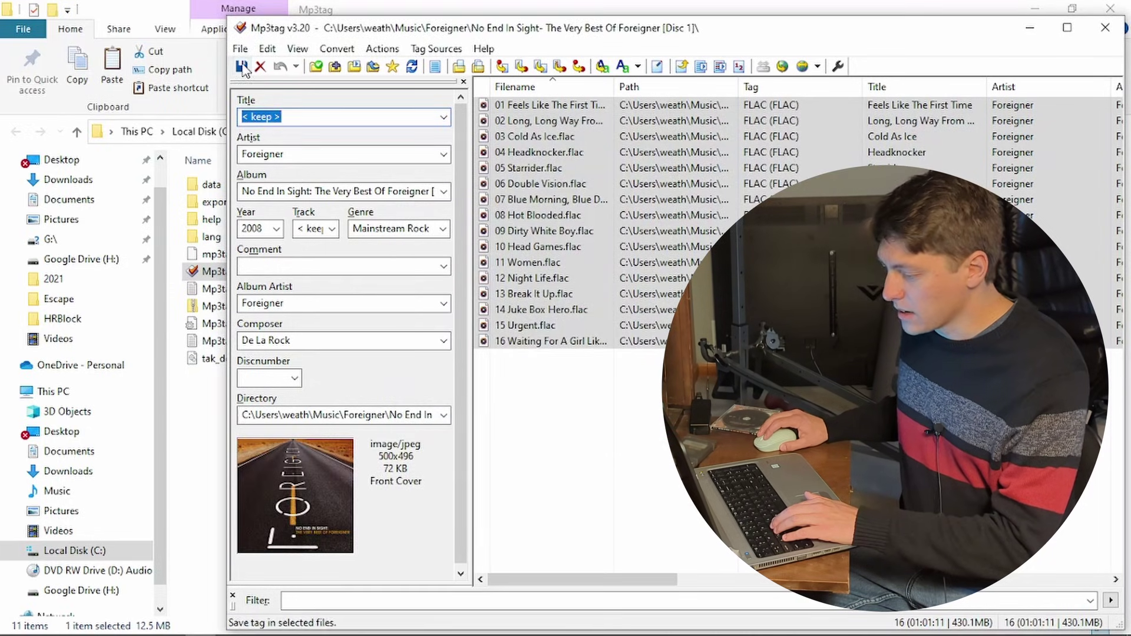
pyautogui.click(242, 67)
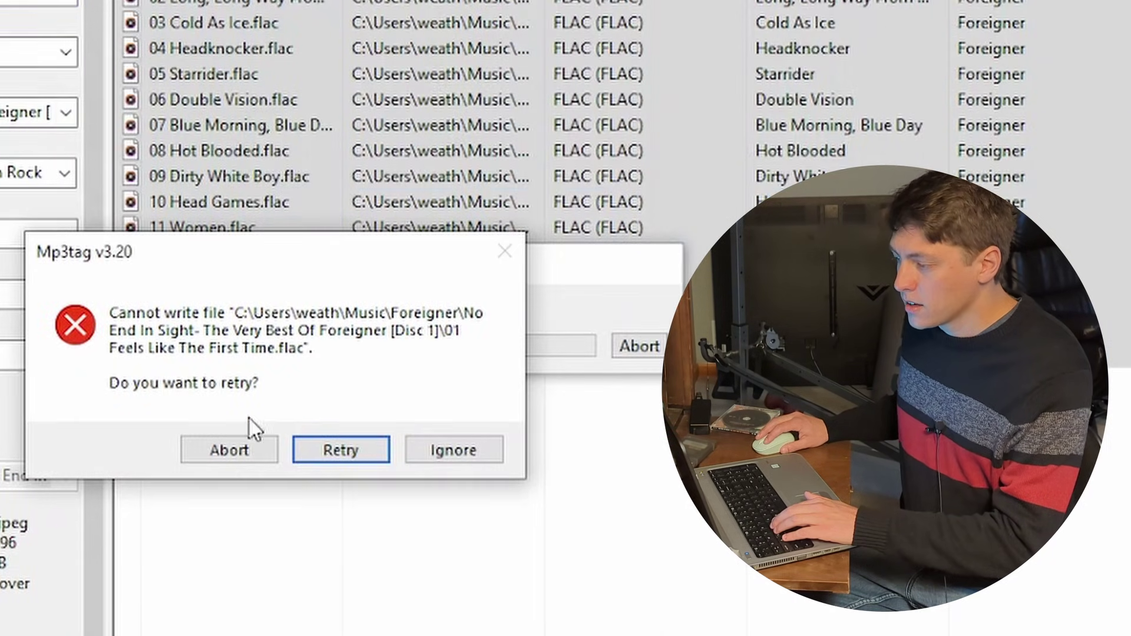
pyautogui.click(333, 454)
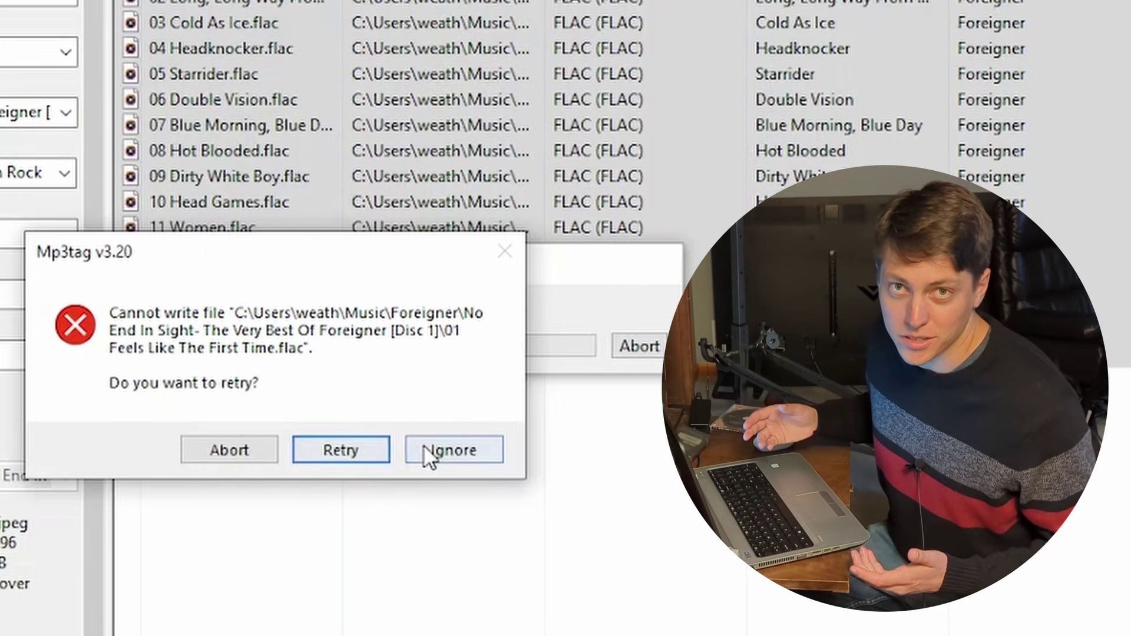
# Add the Folder image as the tracks' cover a second time.
pyautogui.rightClick(70, 280)
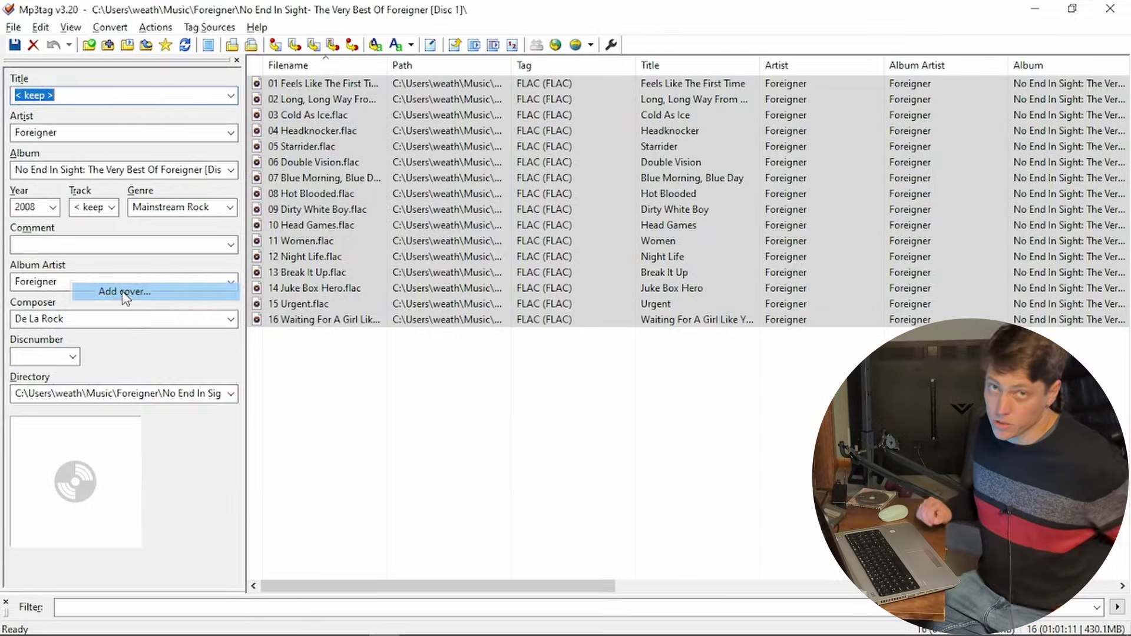
pyautogui.click(118, 292)
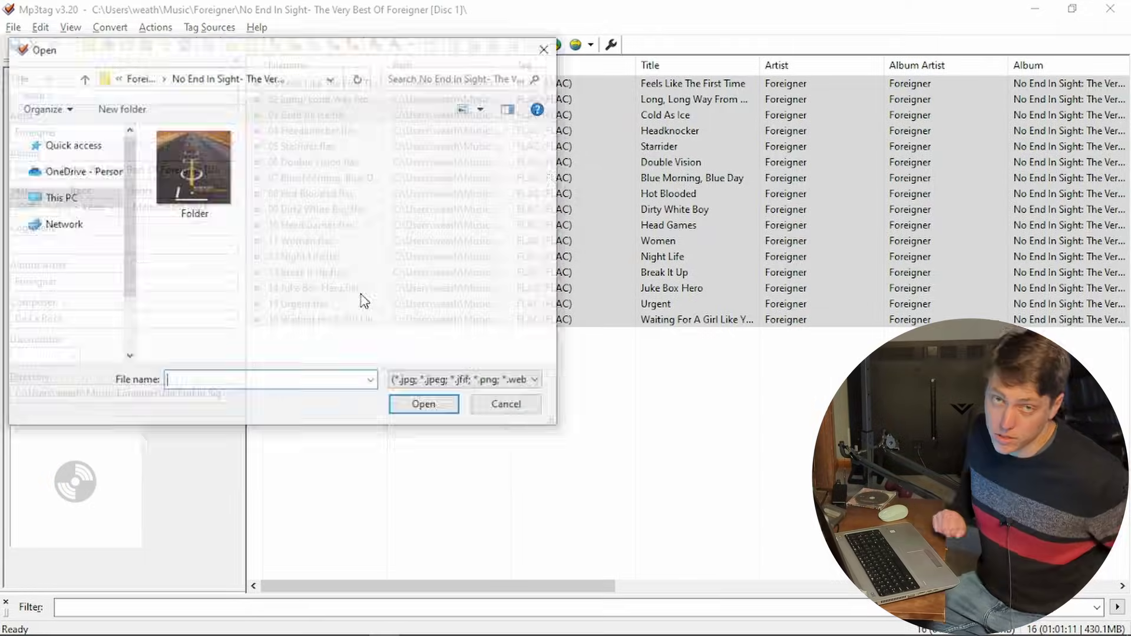
pyautogui.doubleClick(179, 170)
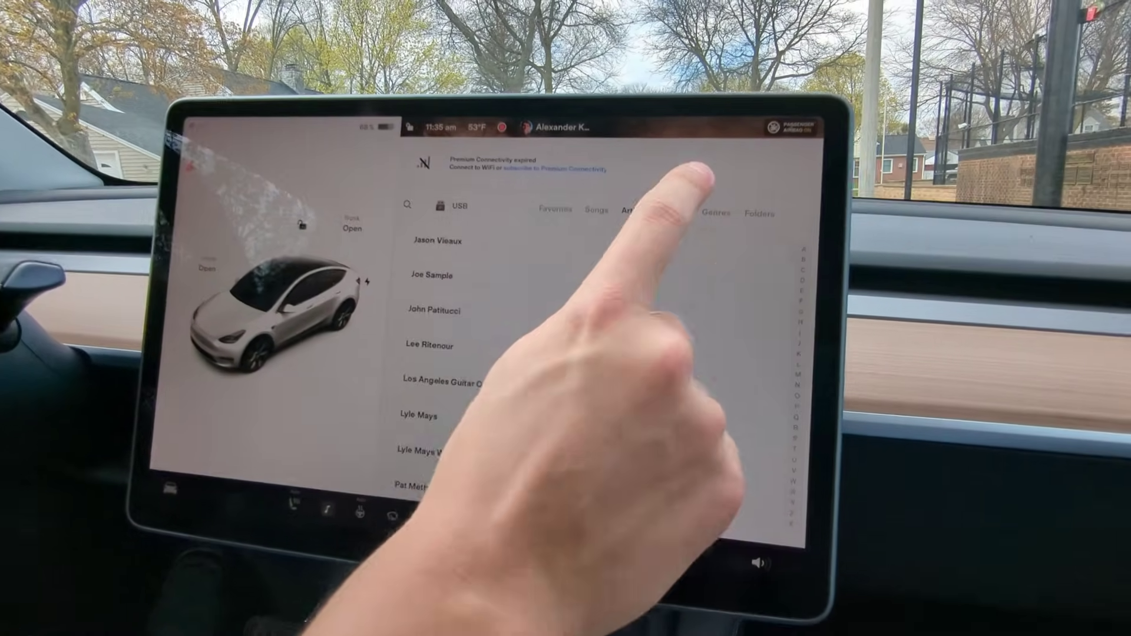
# Browse the USB library via Albums, Genres and Favorites, then play Foreigner's Can't Wait.
pyautogui.click(675, 211)
pyautogui.click(749, 230)
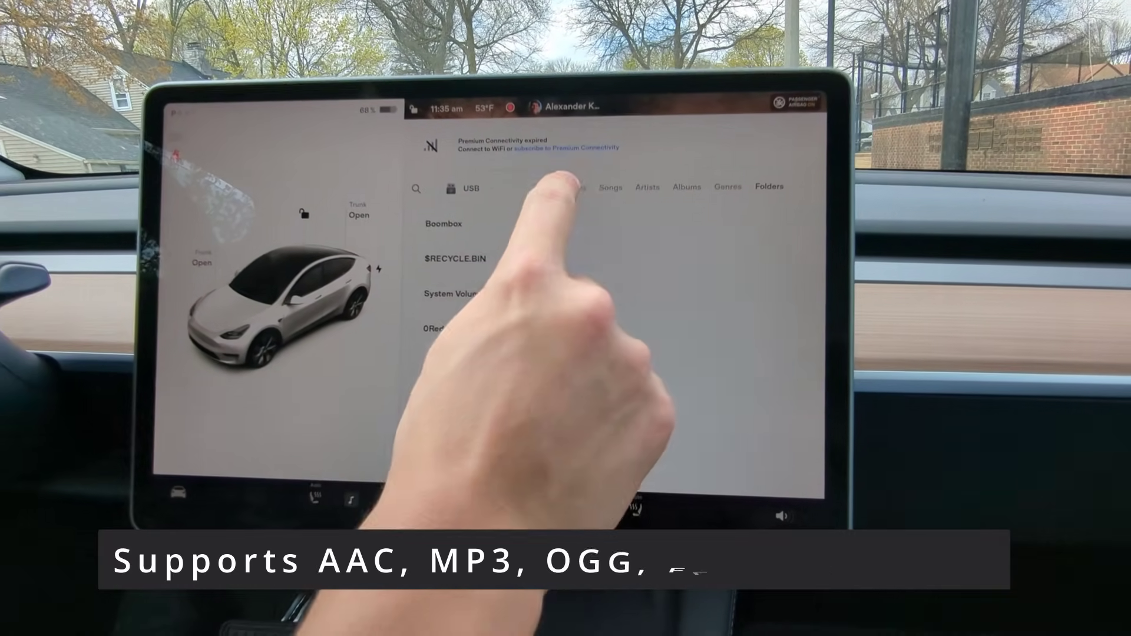
pyautogui.click(562, 186)
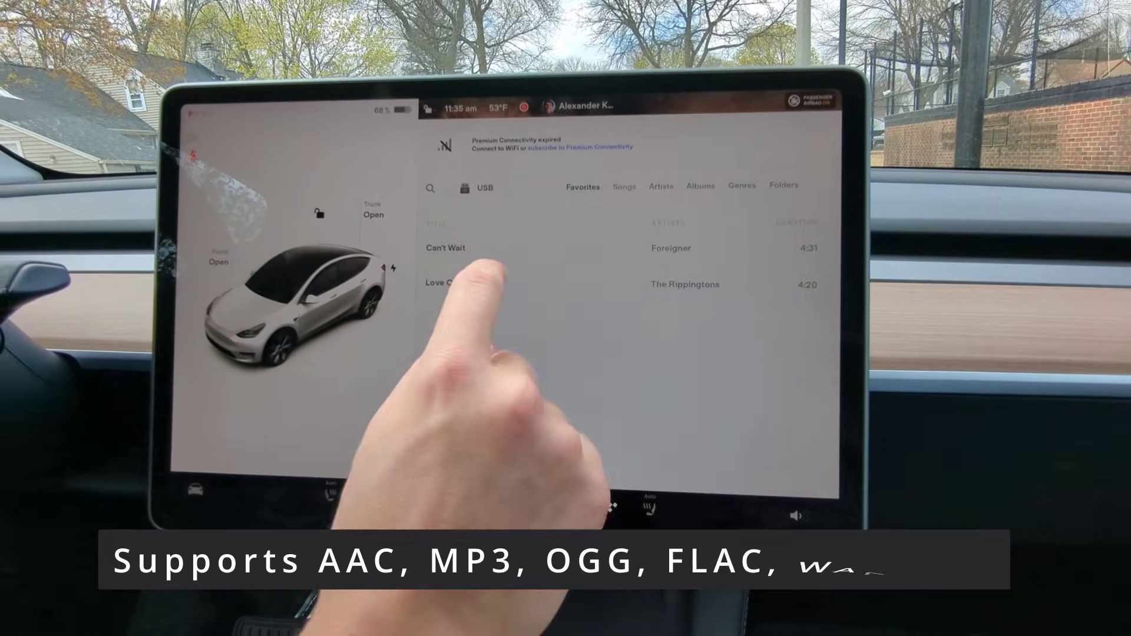
pyautogui.click(466, 250)
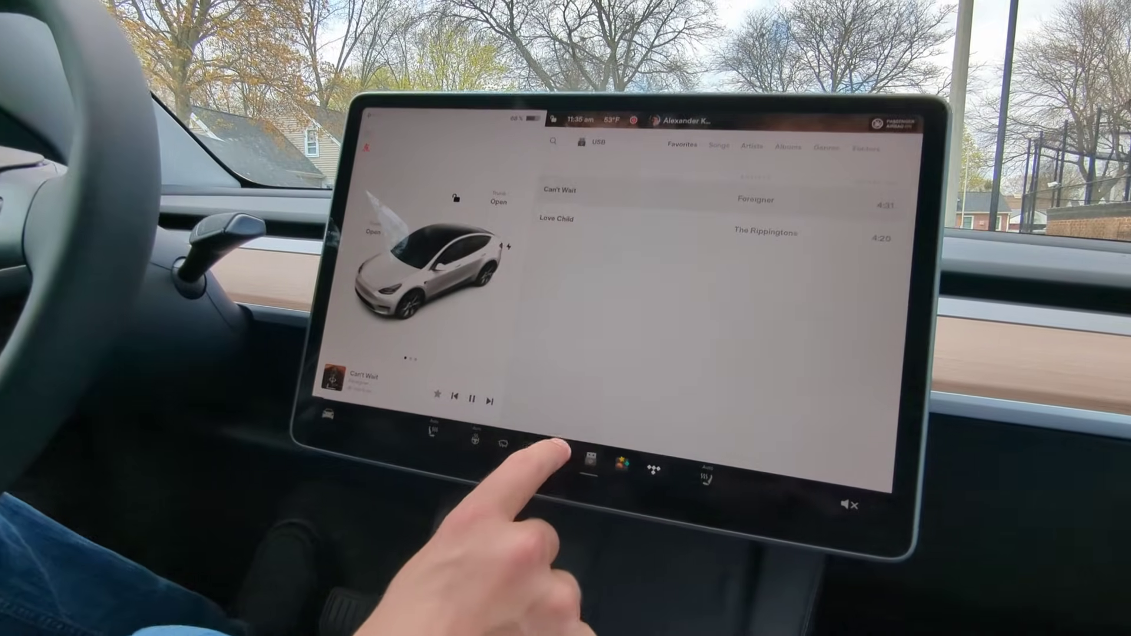
# In Toybox, set the Boombox horn to USB roadrunner.mp3 and select Custom USB Light Show.
pyautogui.click(586, 451)
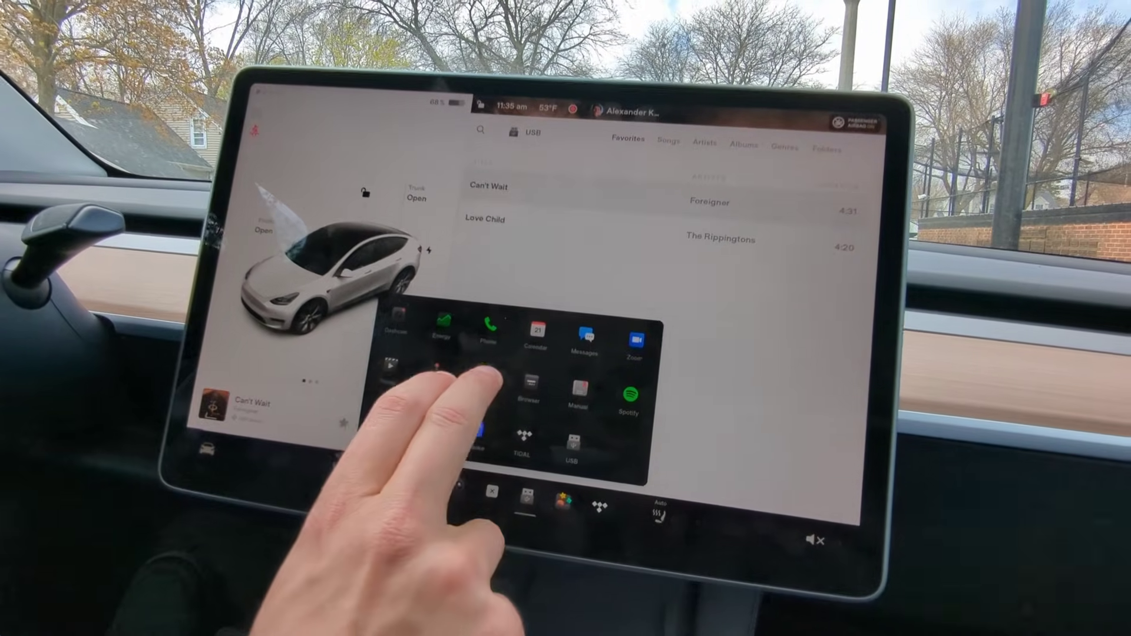
pyautogui.click(484, 377)
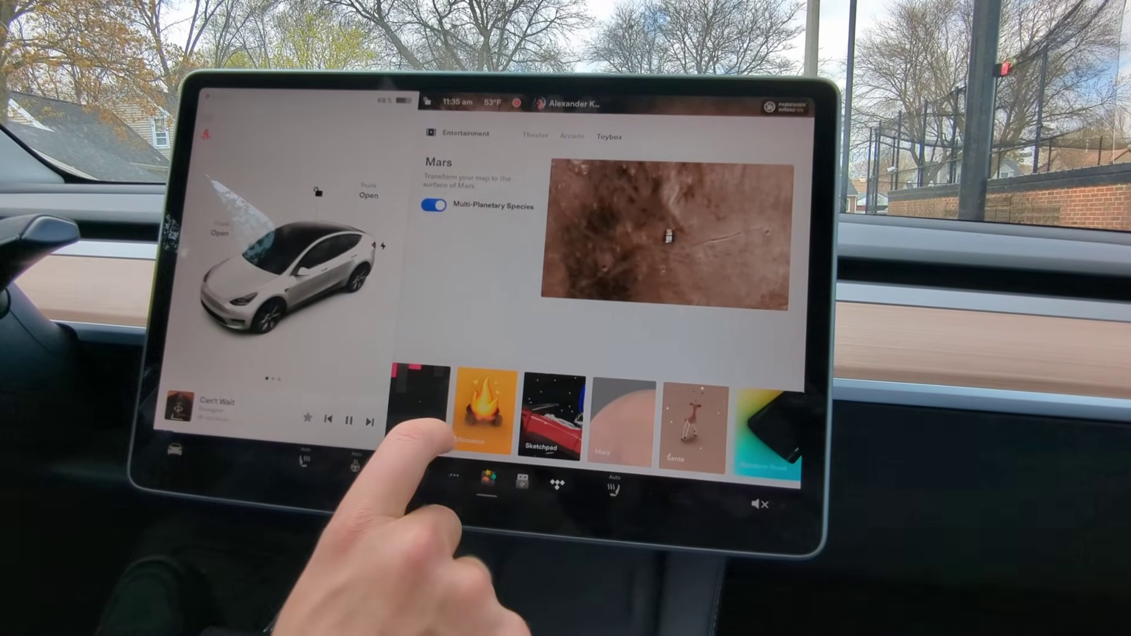
pyautogui.moveTo(454, 466); pyautogui.dragTo(504, 443)
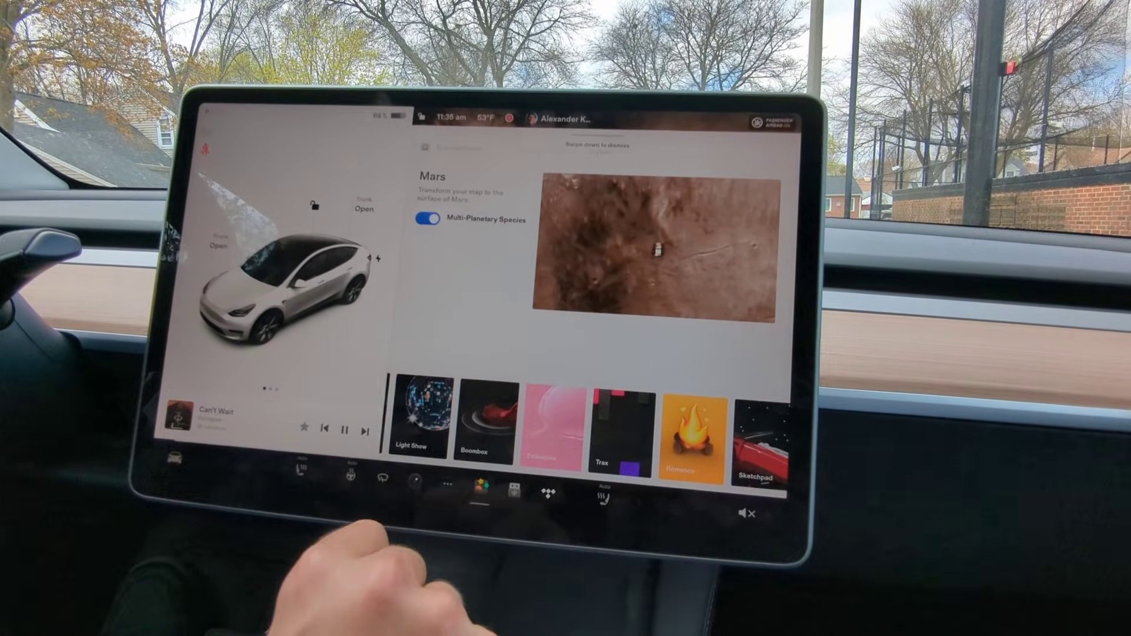
pyautogui.click(471, 439)
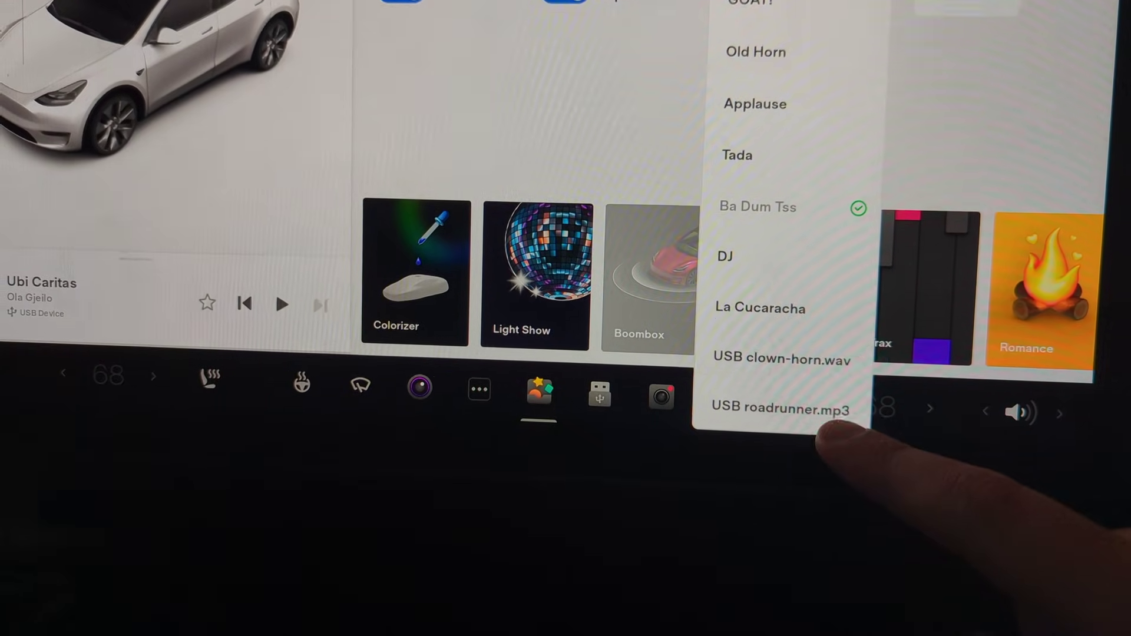
pyautogui.click(774, 363)
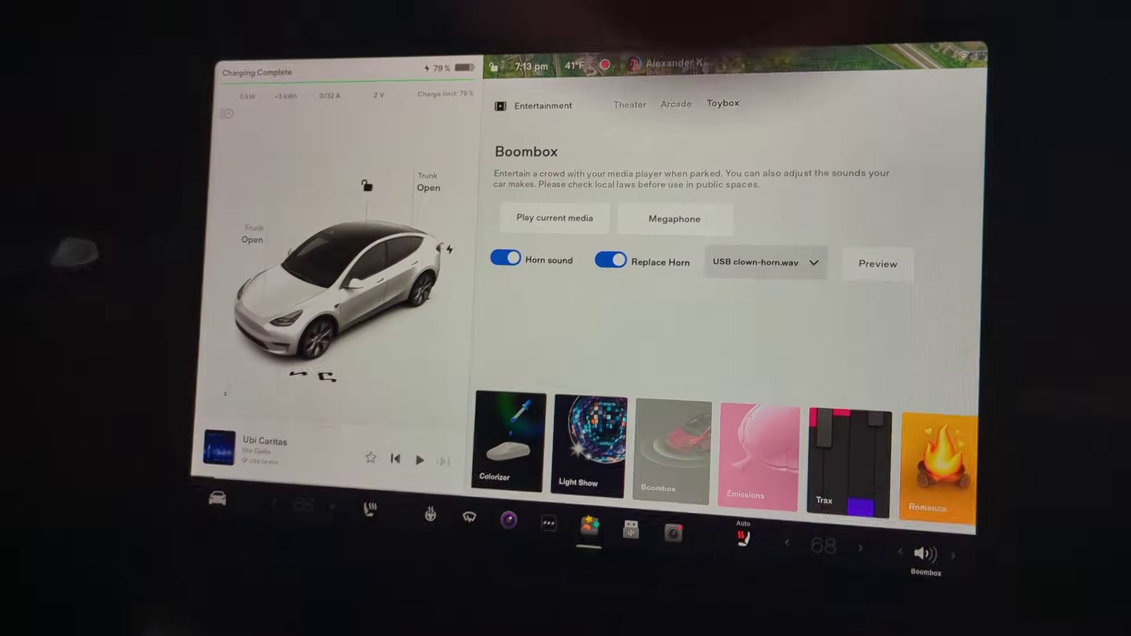
pyautogui.click(759, 262)
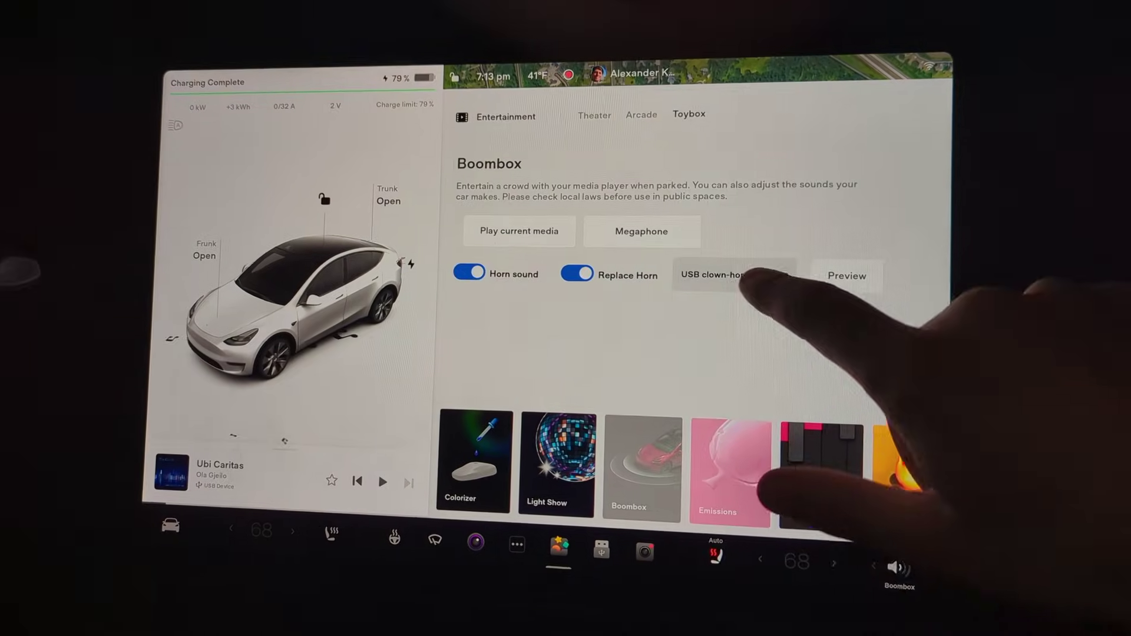
pyautogui.click(757, 566)
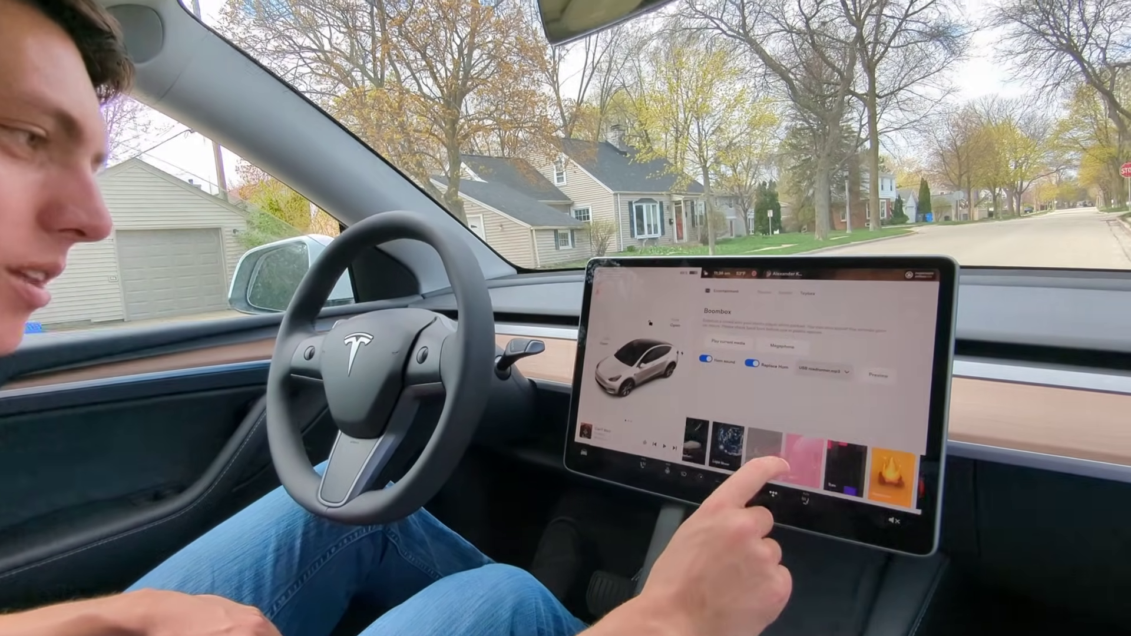
pyautogui.click(727, 444)
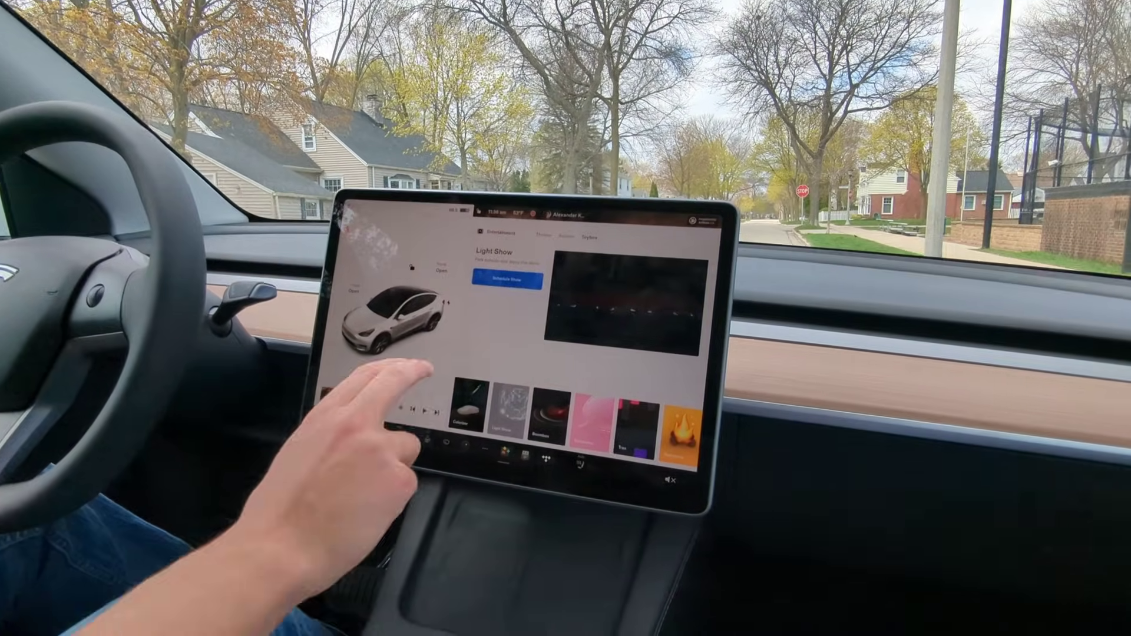
pyautogui.click(507, 279)
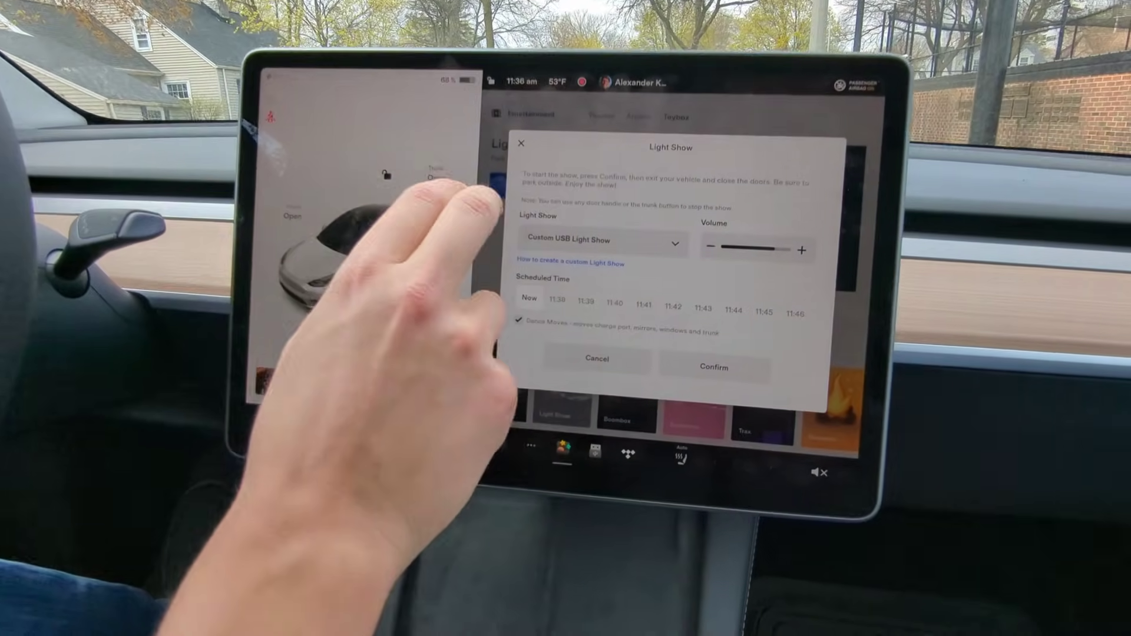